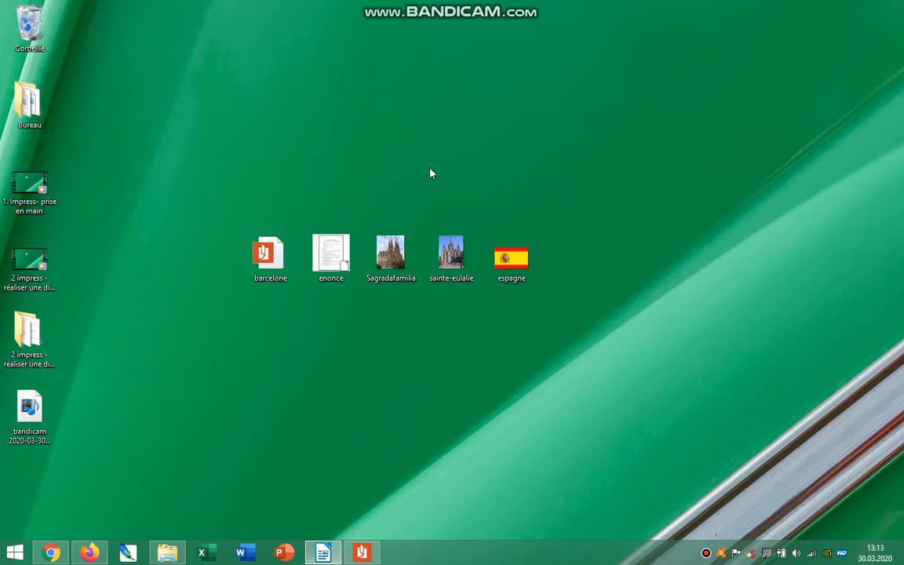
Step: Open the barcelone PDF from the desktop, look through its slides down to the external links page, and close it
{"action": "left_click", "coordinate": [317, 169]}
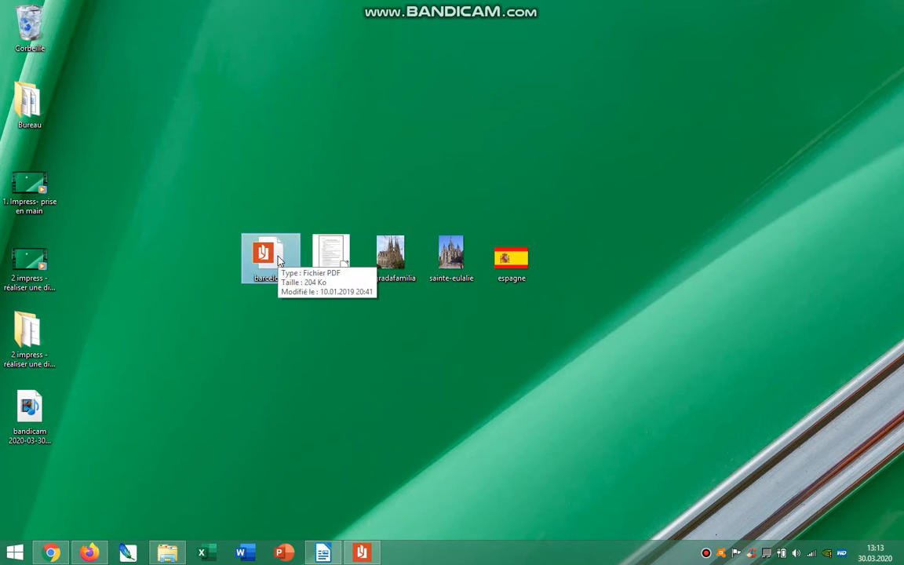
{"action": "double_click", "coordinate": [276, 259]}
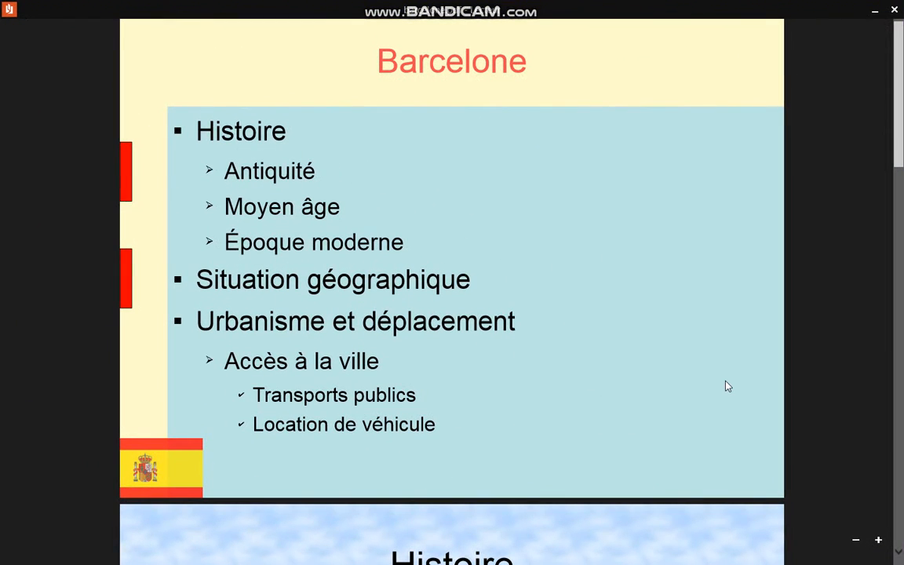
{"action": "left_click", "coordinate": [893, 10]}
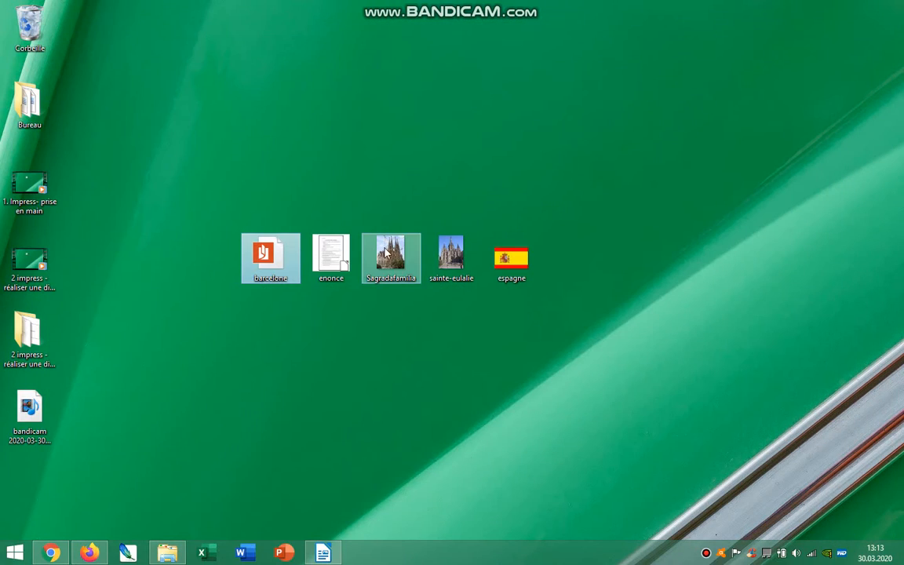
{"action": "double_click", "coordinate": [279, 257]}
{"action": "scroll", "coordinate": [611, 322], "scroll_direction": "down", "scroll_amount": 15}
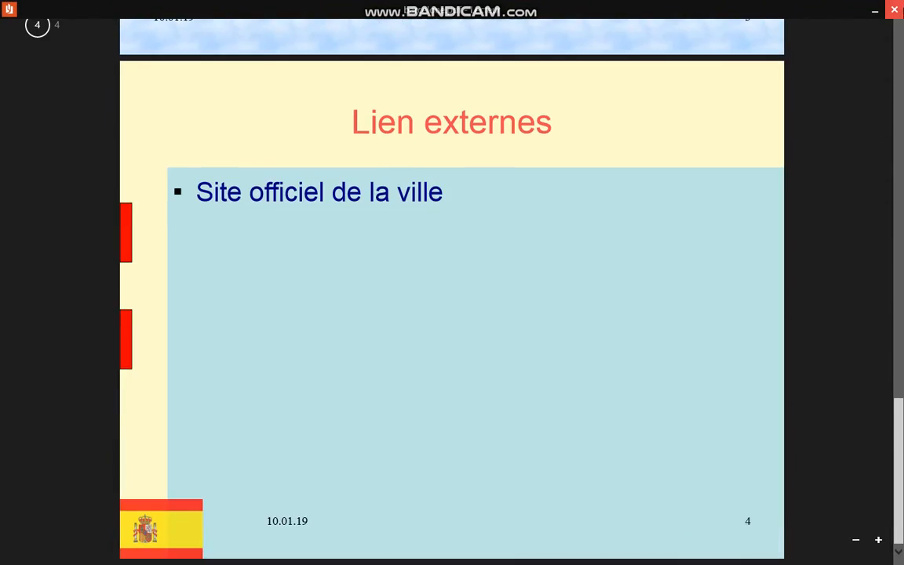
{"action": "left_click", "coordinate": [894, 10]}
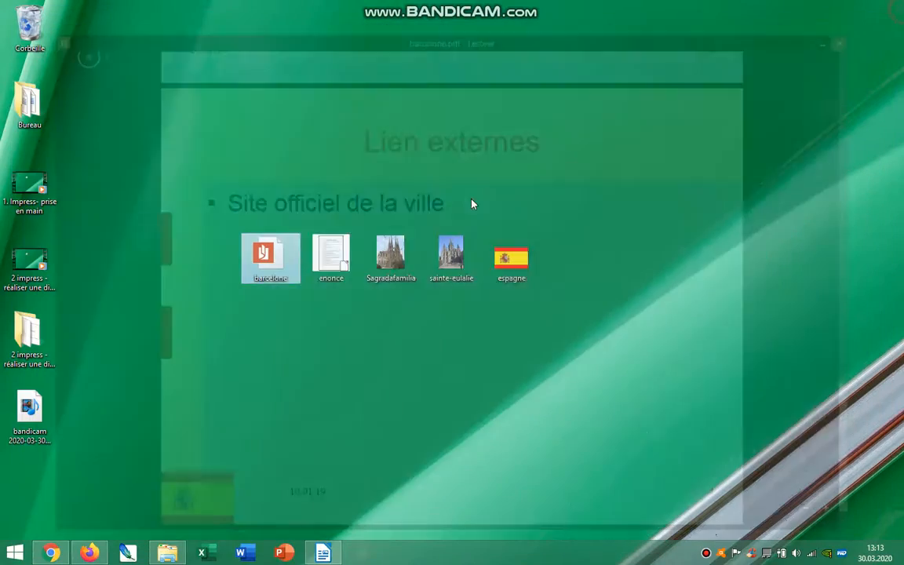
Step: View the enonce instructions document, minimize it, and locate the Sagradafamilia, sainte-eulalie and espagne image files on the desktop
{"action": "left_click", "coordinate": [331, 255]}
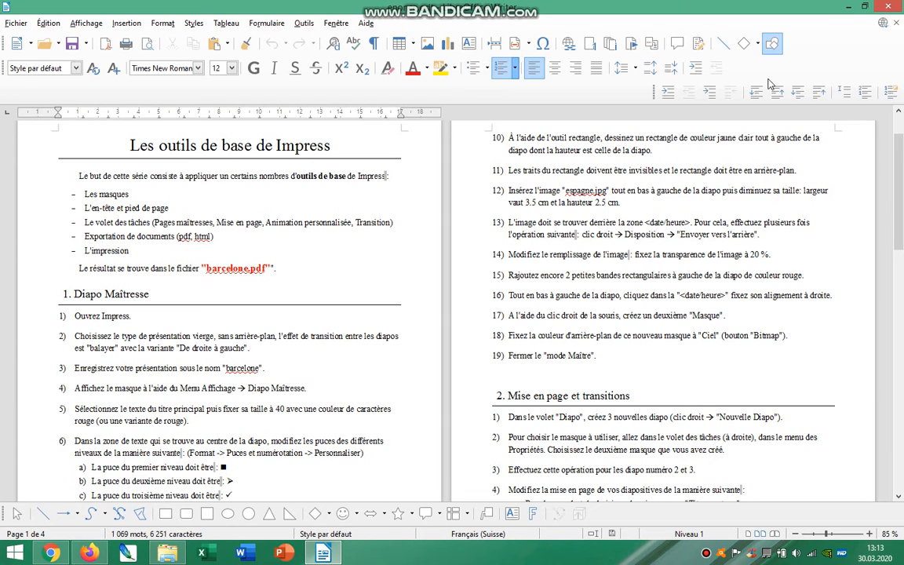
{"action": "left_click", "coordinate": [848, 6]}
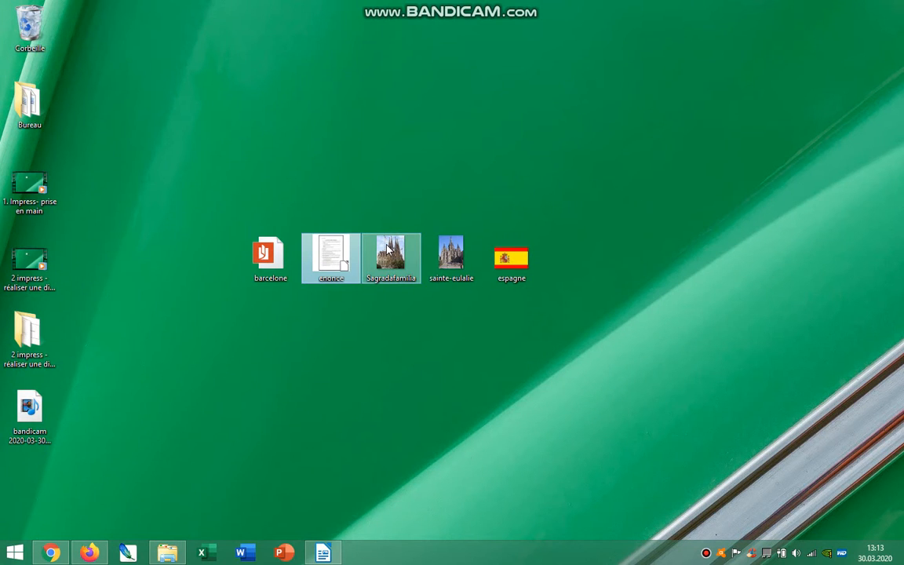
{"action": "left_click", "coordinate": [390, 251]}
{"action": "left_click", "coordinate": [451, 252]}
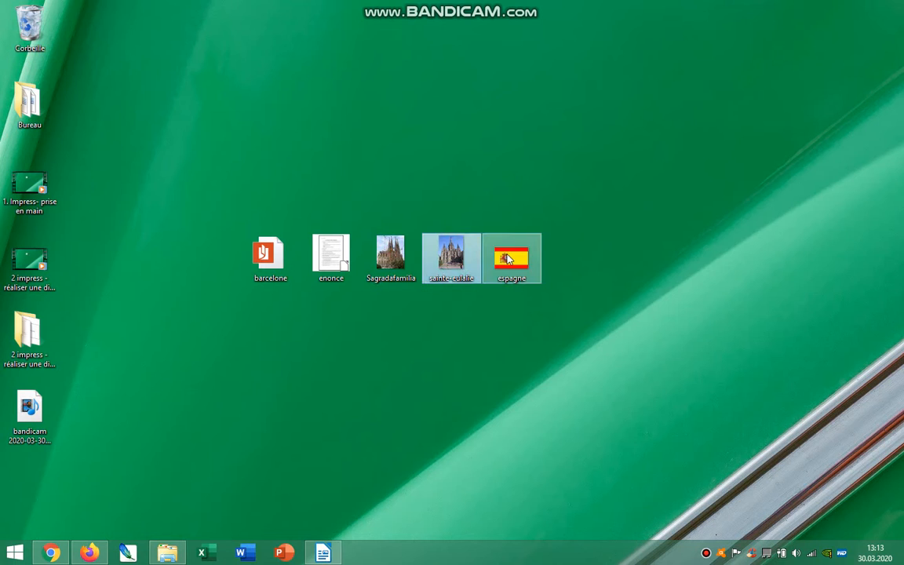
{"action": "left_click", "coordinate": [509, 261]}
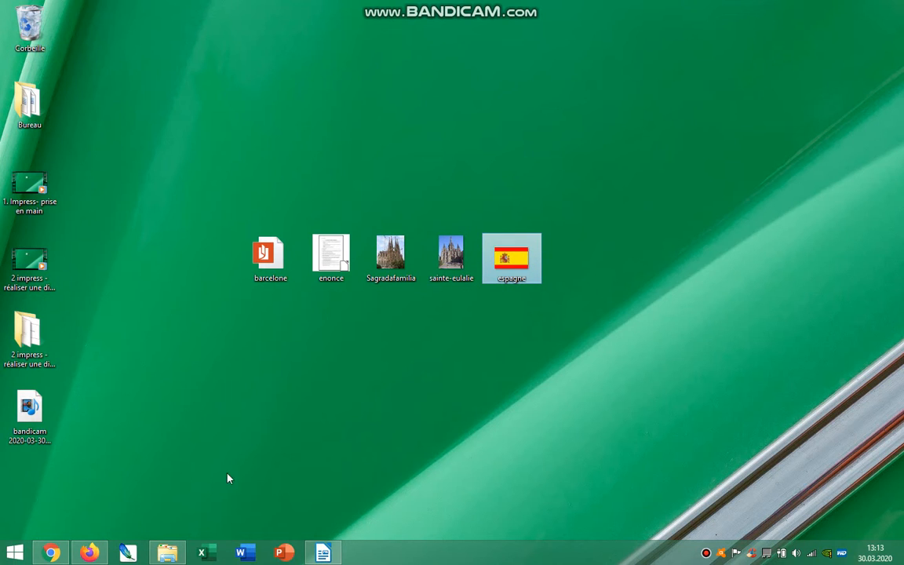
Step: Launch LibreOffice Impress and dismiss the template selection to start with a blank presentation
{"action": "left_click", "coordinate": [14, 553]}
{"action": "type", "text": "i"}
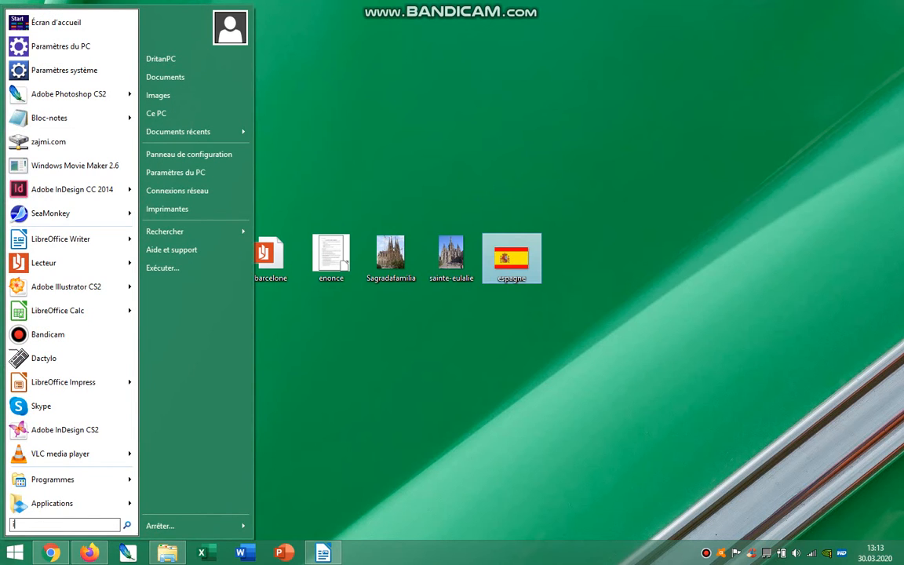
{"action": "type", "text": "mpr"}
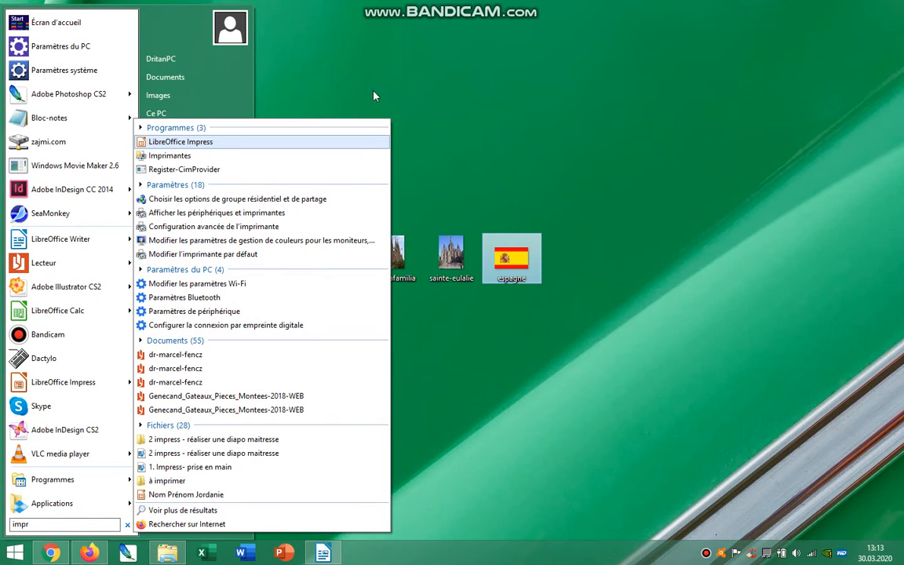
{"action": "left_click", "coordinate": [221, 142]}
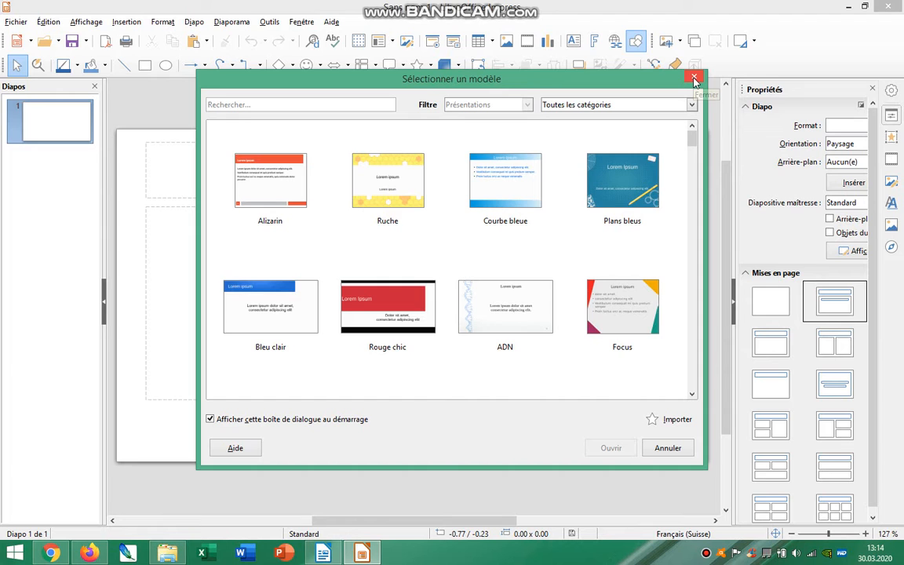
{"action": "left_click", "coordinate": [693, 80]}
Step: Switch the blank presentation to the master slide view (Diapo maîtresse)
{"action": "left_click", "coordinate": [86, 23]}
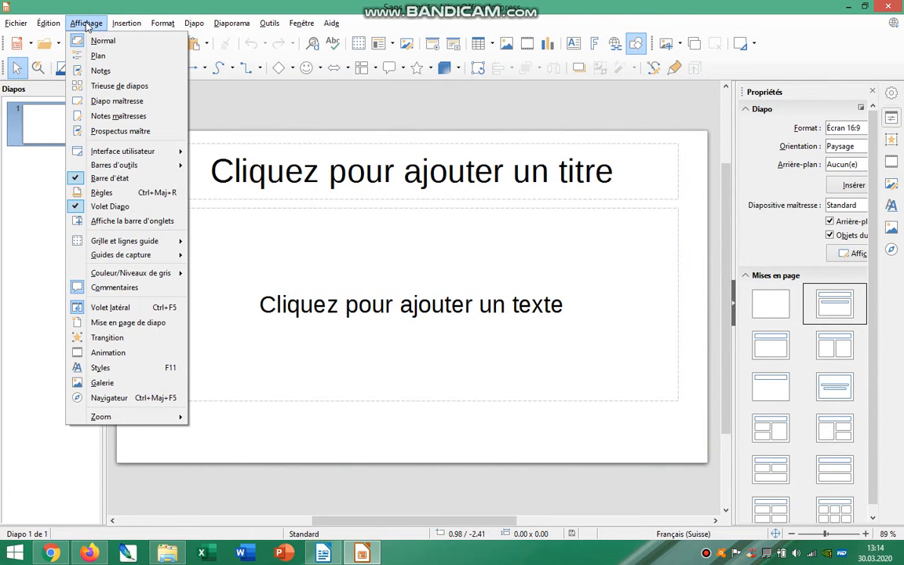
{"action": "left_click", "coordinate": [119, 102]}
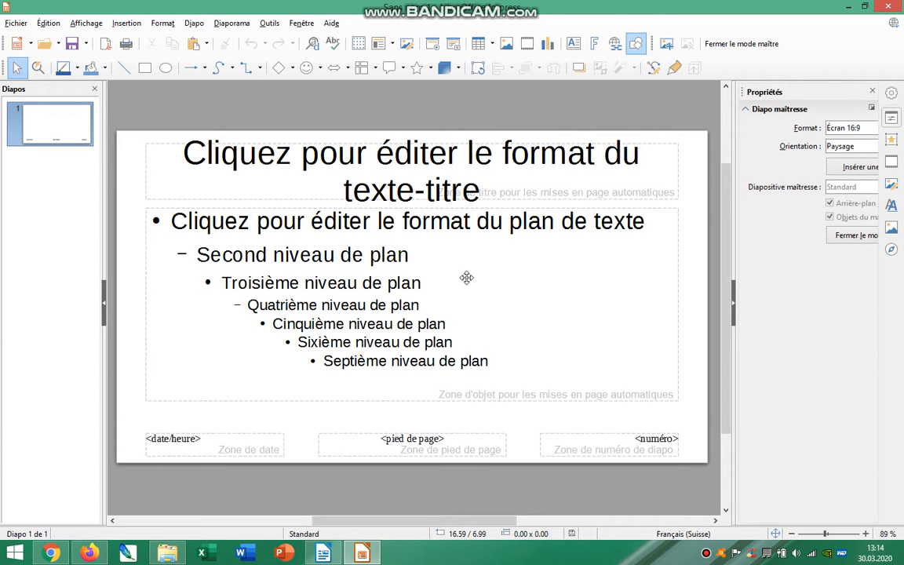
{"action": "left_click", "coordinate": [44, 22]}
{"action": "mouse_move", "coordinate": [88, 25]}
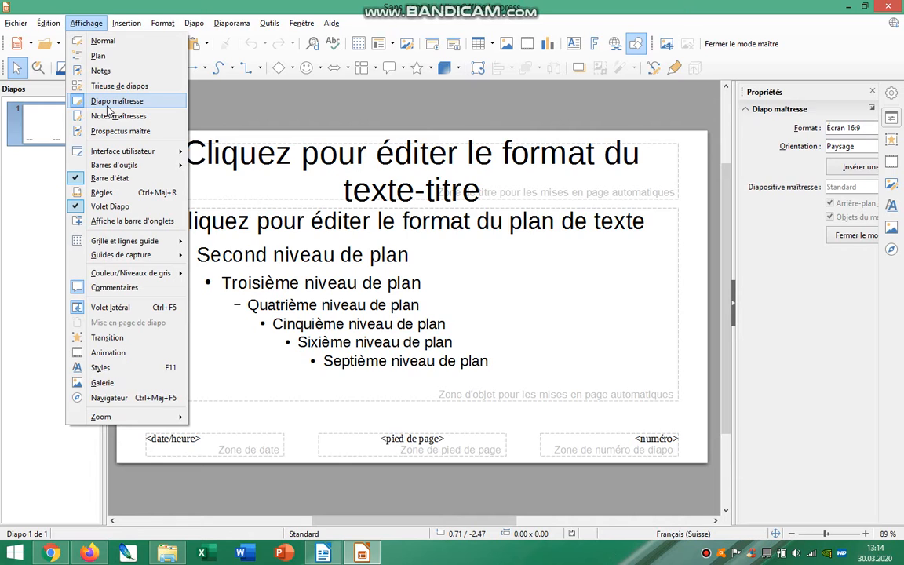
{"action": "left_click", "coordinate": [239, 108]}
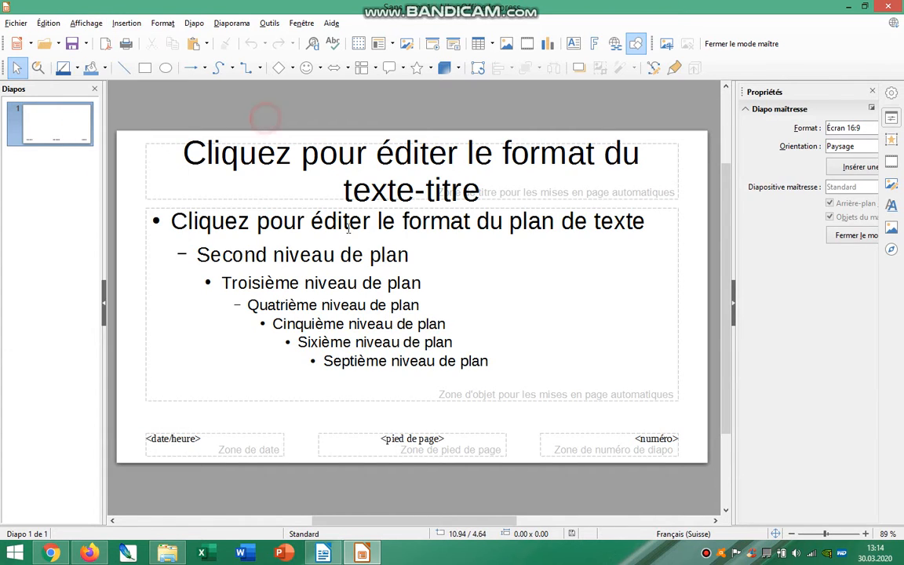
Step: Read the master slide instructions in the enonce document, covering the transition, file name, title format and bullet levels, and return to Impress
{"action": "left_click", "coordinate": [322, 553]}
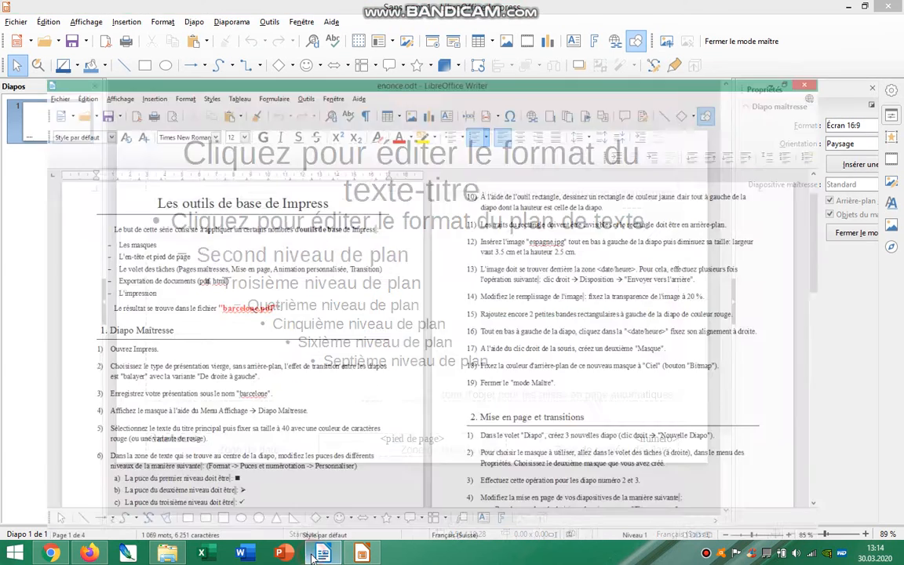
{"action": "scroll", "coordinate": [228, 222], "scroll_direction": "down", "scroll_amount": 2}
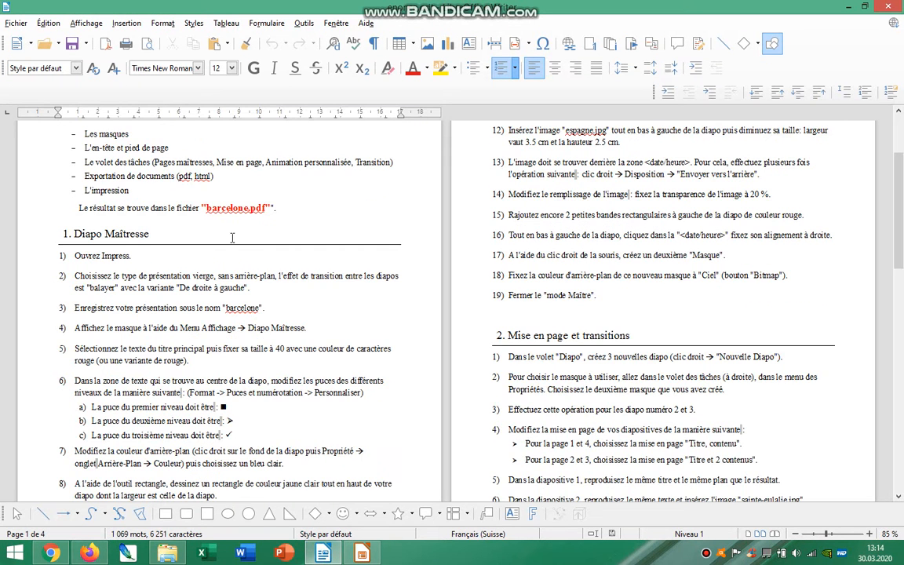
{"action": "left_click_drag", "start_coordinate": [81, 287], "coordinate": [245, 287]}
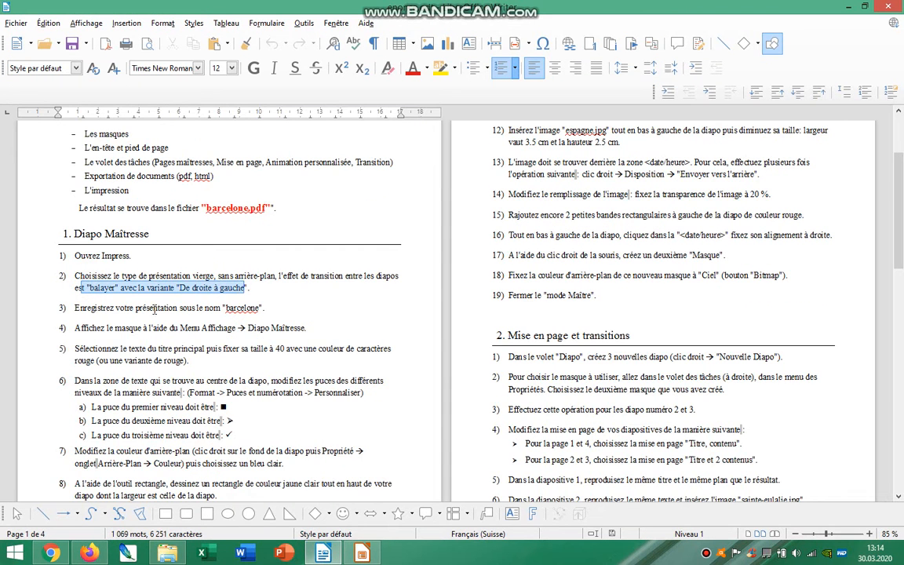
{"action": "left_click", "coordinate": [209, 309]}
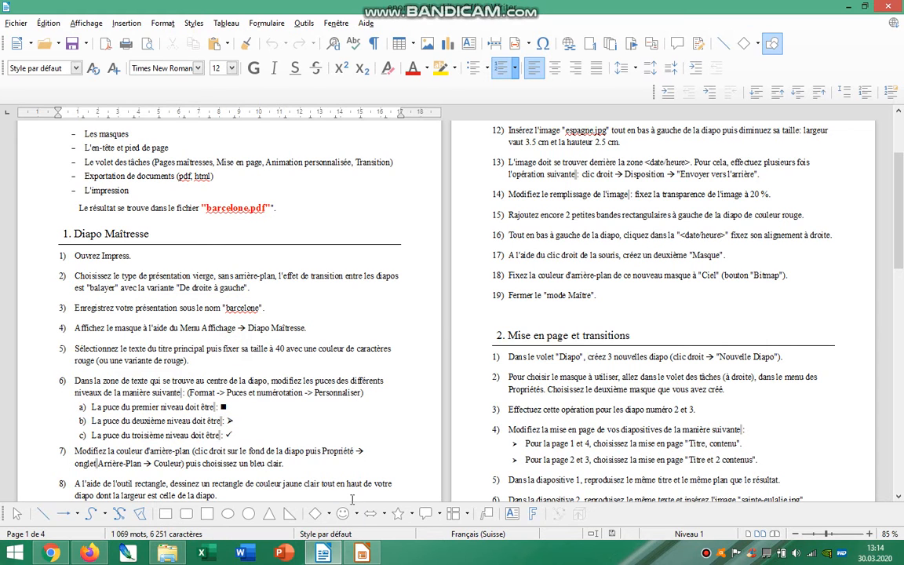
{"action": "scroll", "coordinate": [324, 374], "scroll_direction": "down", "scroll_amount": 2}
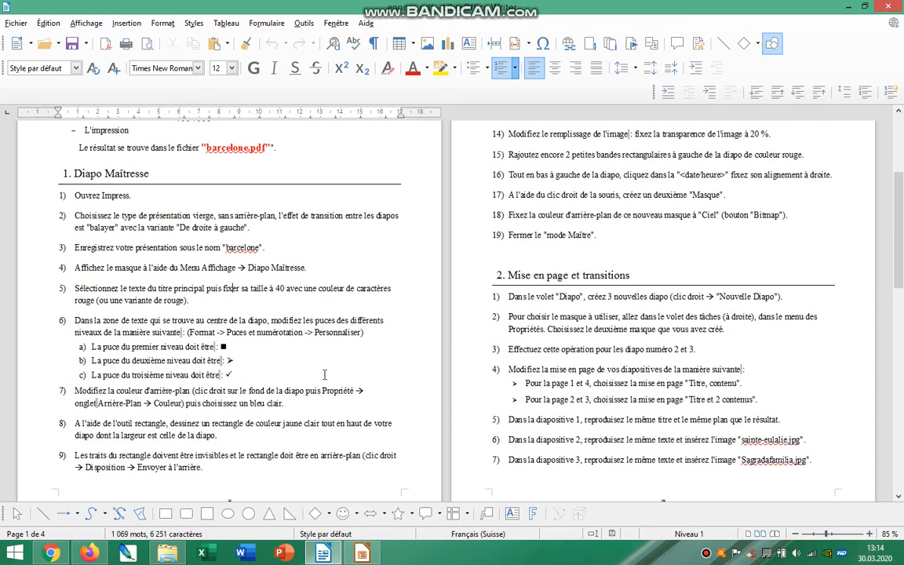
{"action": "left_click_drag", "start_coordinate": [254, 382], "coordinate": [114, 332]}
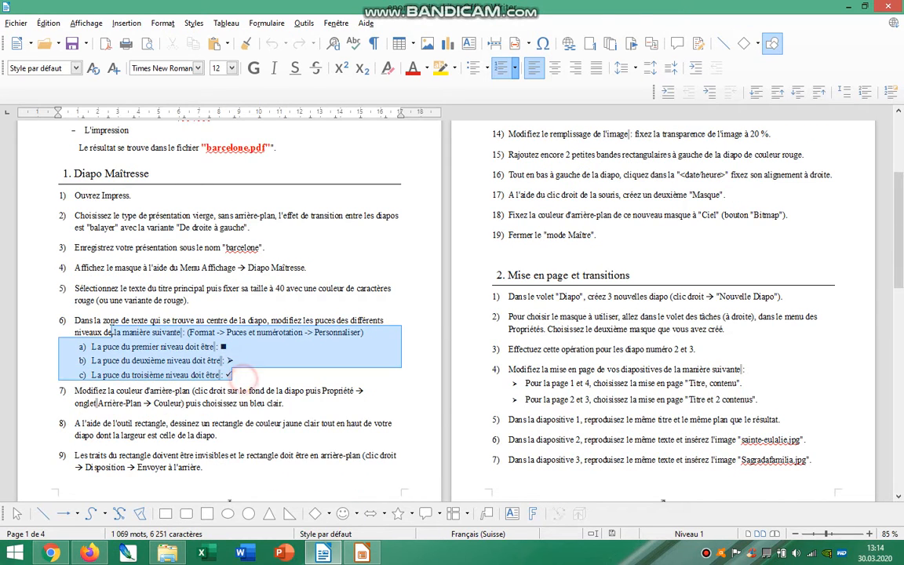
{"action": "left_click", "coordinate": [851, 9]}
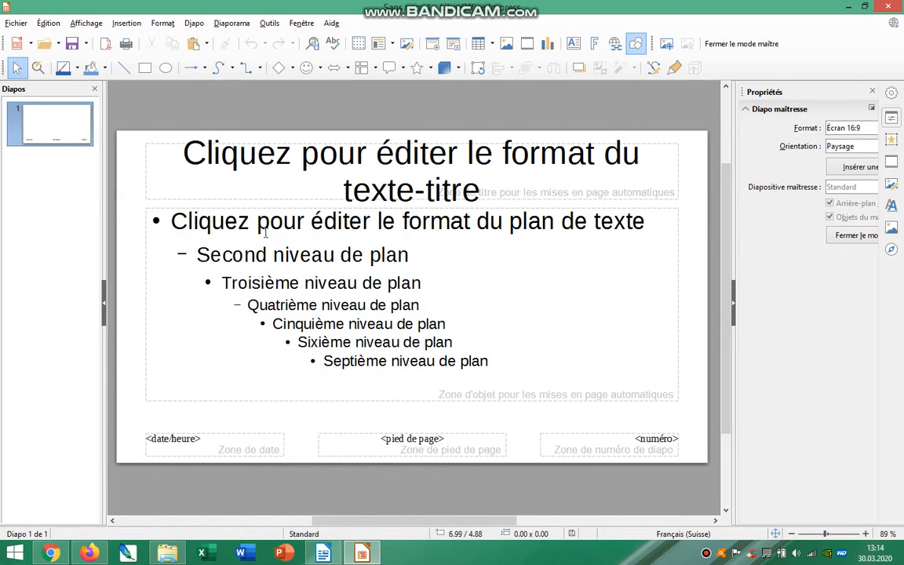
Step: Save the presentation on the desktop (Bureau) as "Nom Prénom Barcelone" in ODF presentation format
{"action": "left_click", "coordinate": [14, 24]}
{"action": "left_click", "coordinate": [68, 190]}
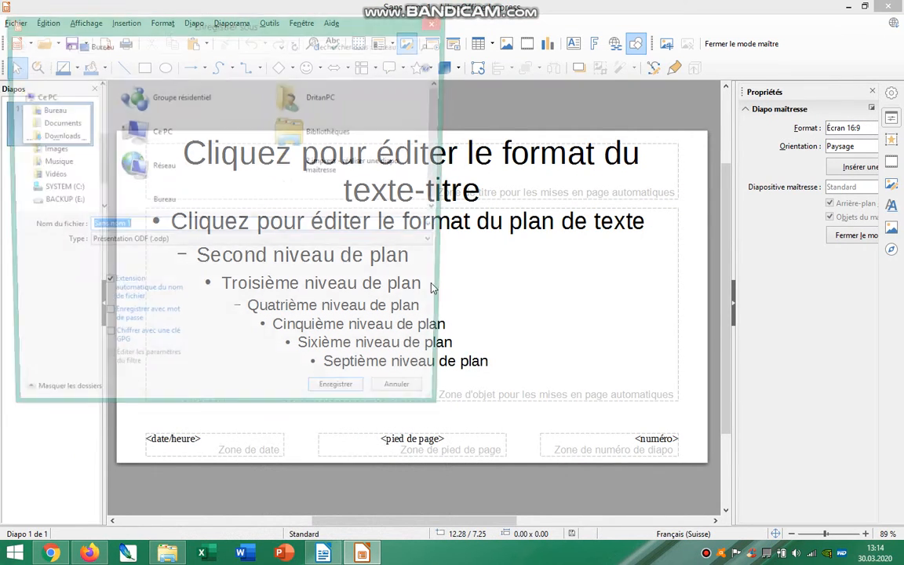
{"action": "type", "text": "nom "}
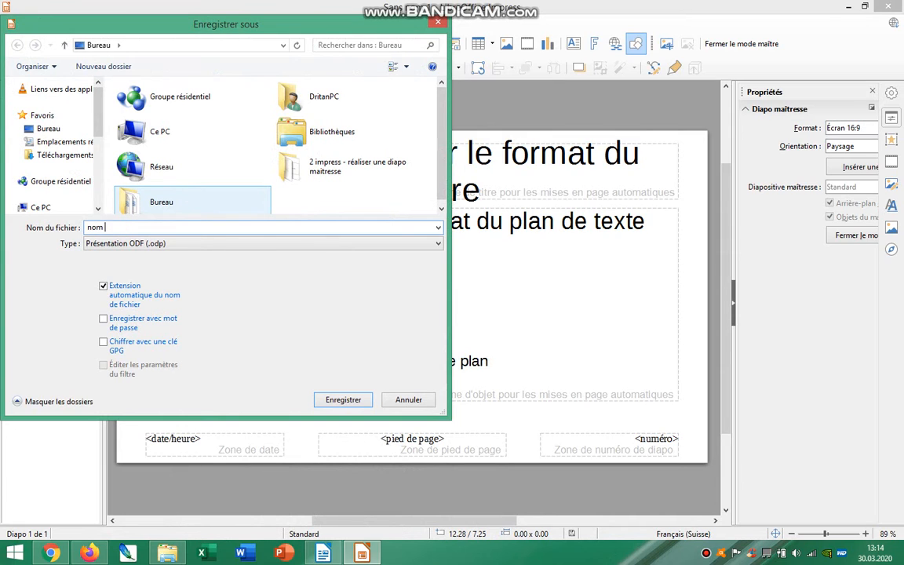
{"action": "type", "text": "prenom"}
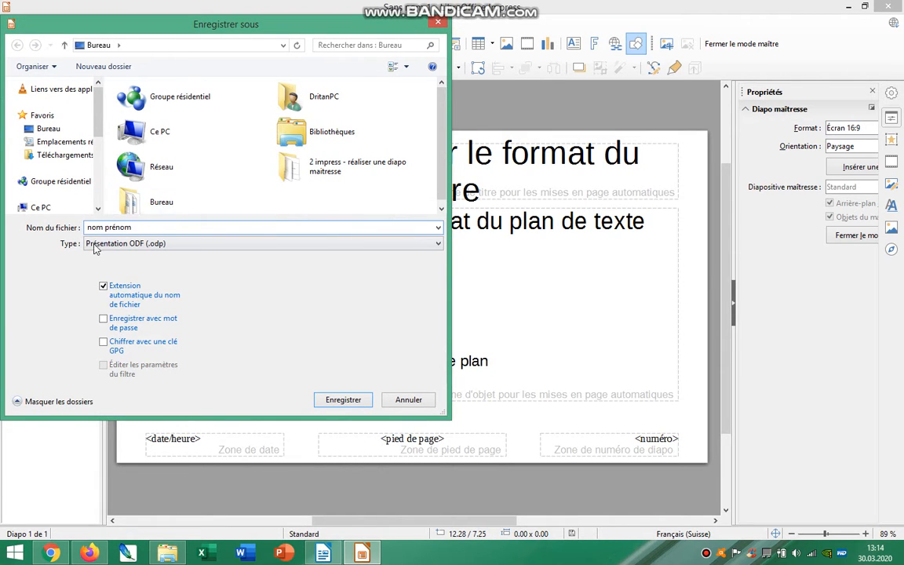
{"action": "mouse_move", "coordinate": [92, 229]}
{"action": "left_mouse_down"}
{"action": "mouse_move", "coordinate": [73, 227]}
{"action": "mouse_move", "coordinate": [107, 226]}
{"action": "left_mouse_up"}
{"action": "type", "text": "Nom P"}
{"action": "left_click", "coordinate": [149, 226]}
{"action": "type", "text": "Barcelone"}
{"action": "left_click", "coordinate": [342, 400]}
Step: Format the master slide's whole title text with a red font colour and a size of 40
{"action": "left_click", "coordinate": [305, 165]}
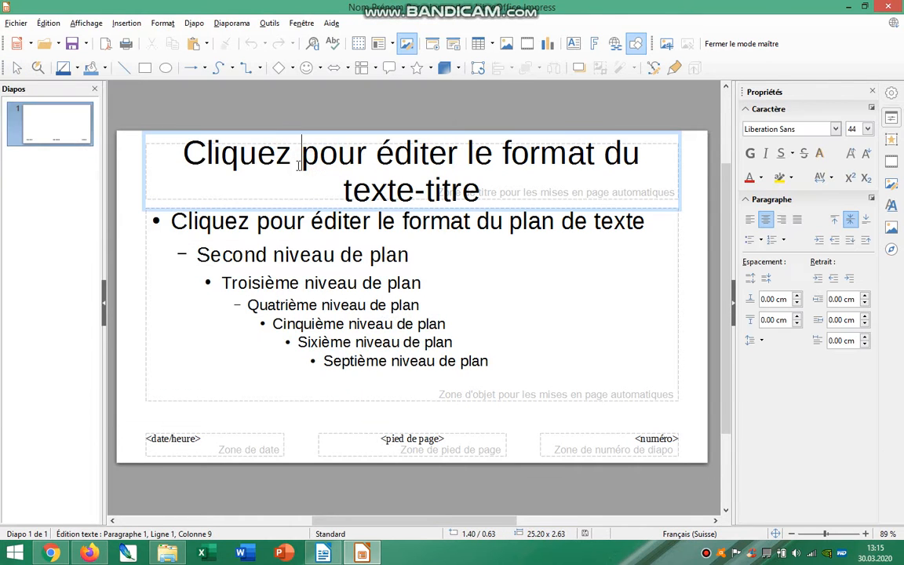
{"action": "left_click", "coordinate": [92, 24]}
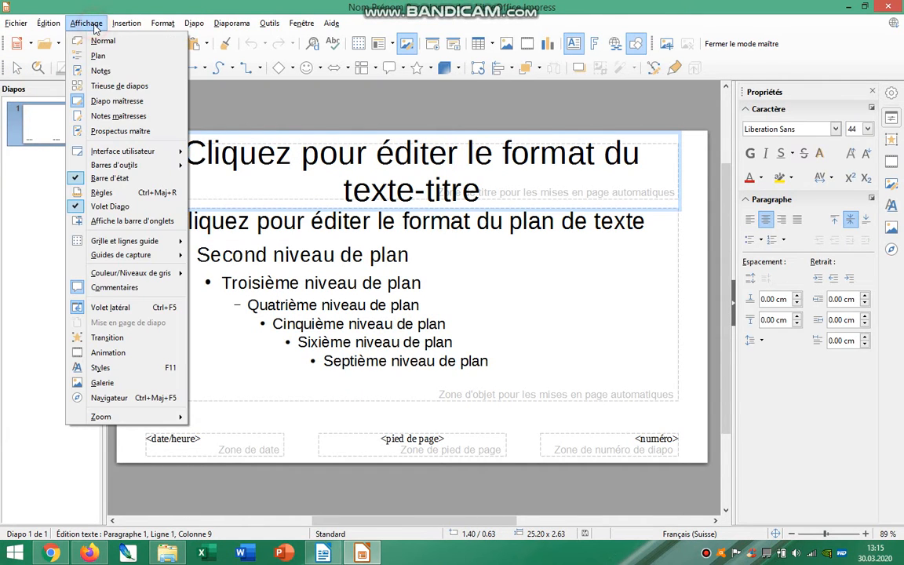
{"action": "left_click", "coordinate": [359, 177]}
{"action": "left_click", "coordinate": [496, 189]}
{"action": "left_click_drag", "start_coordinate": [496, 189], "coordinate": [161, 151]}
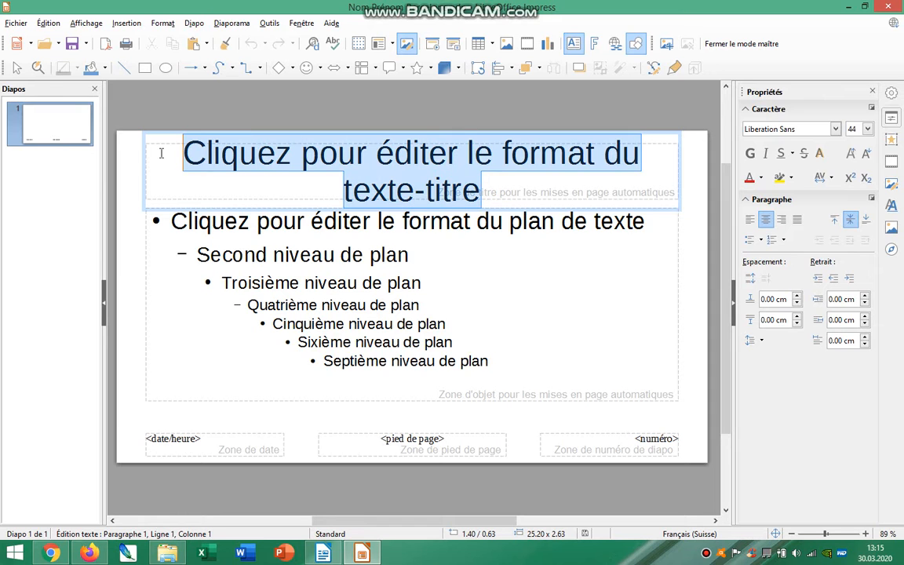
{"action": "left_click", "coordinate": [163, 24]}
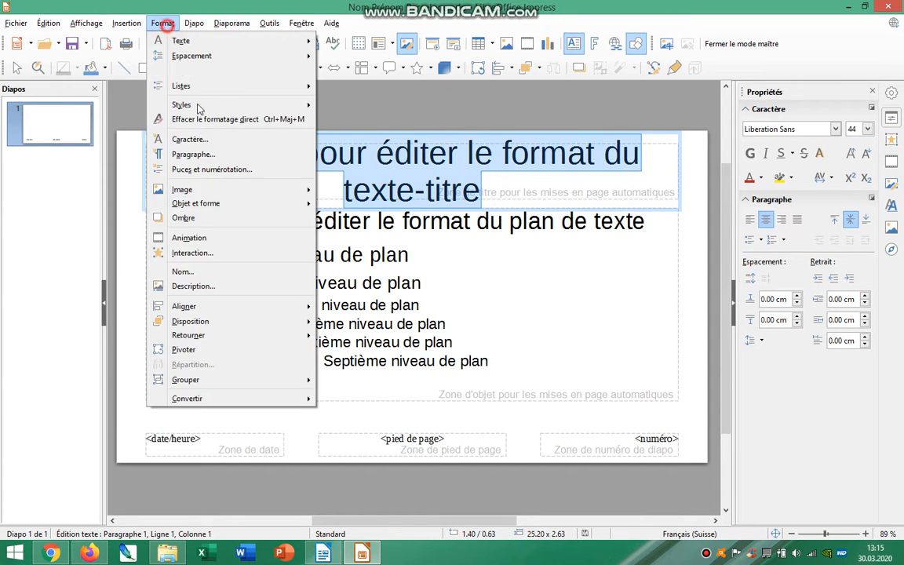
{"action": "left_click", "coordinate": [218, 137]}
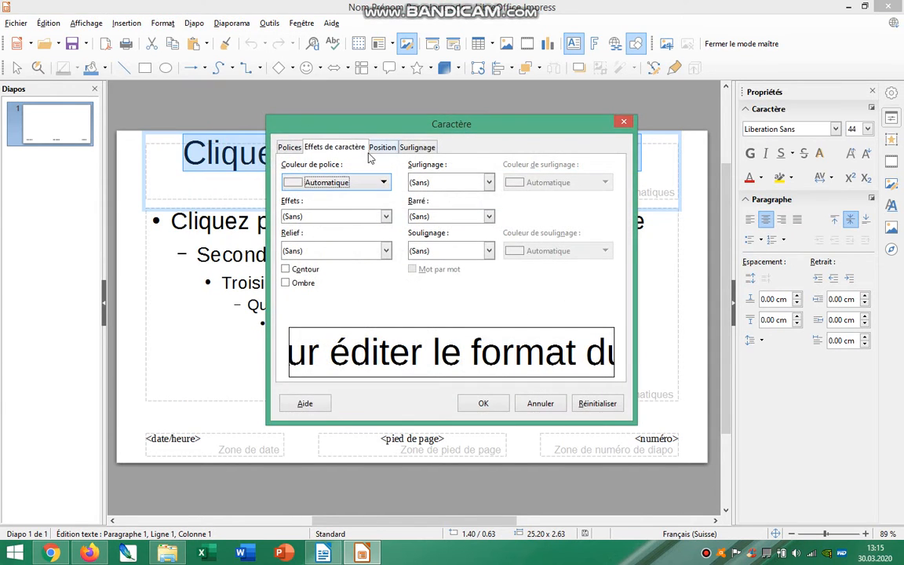
{"action": "left_click", "coordinate": [343, 180]}
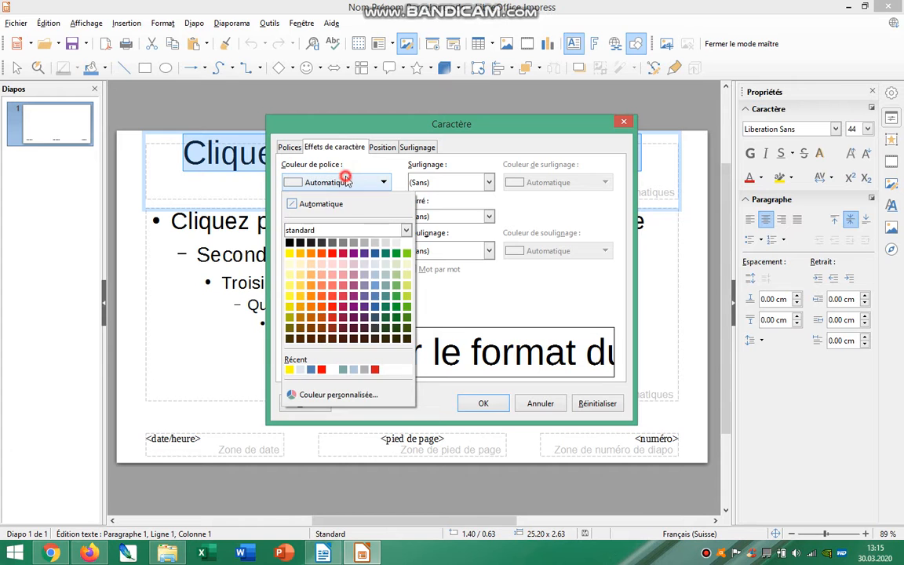
{"action": "left_click", "coordinate": [331, 253]}
{"action": "left_click", "coordinate": [287, 147]}
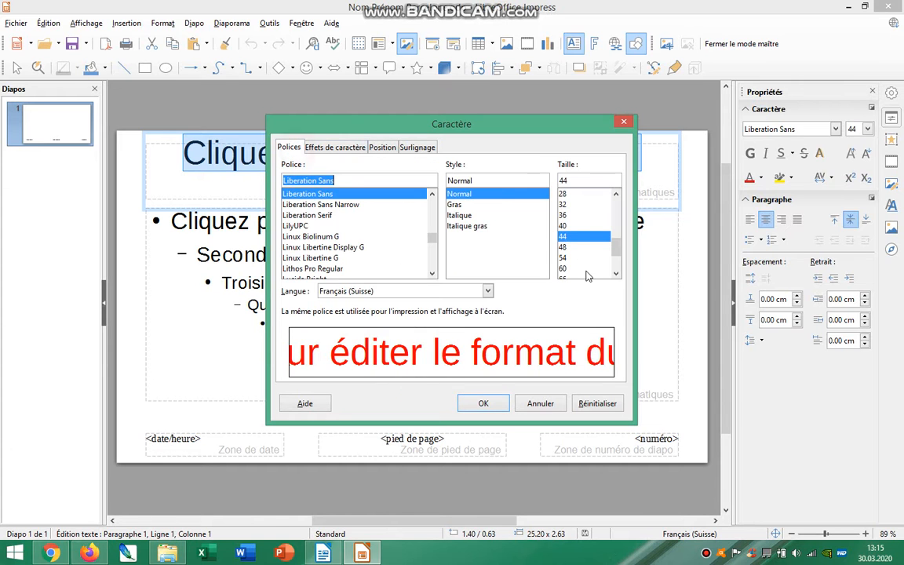
{"action": "left_click", "coordinate": [569, 226]}
{"action": "left_click", "coordinate": [484, 403]}
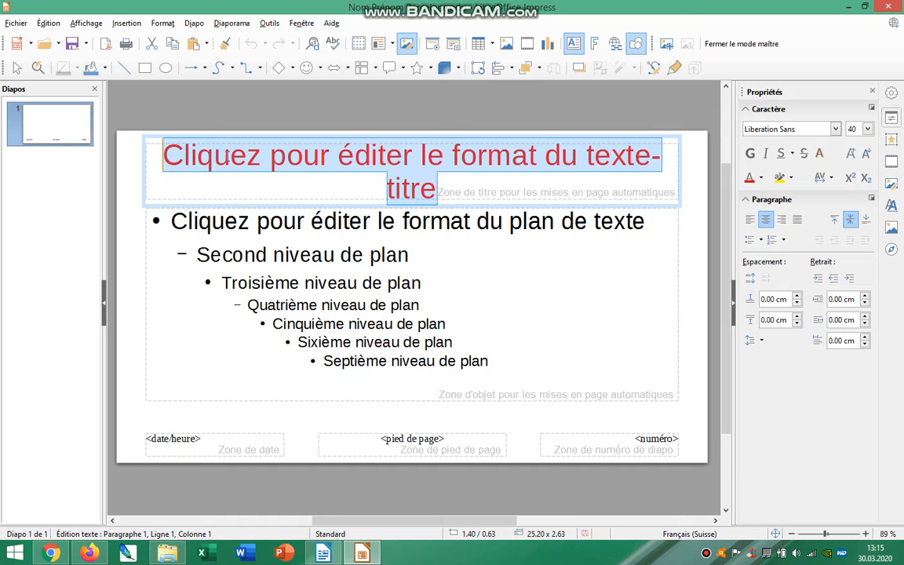
Step: Select the text of all seven outline levels in the master slide's content area
{"action": "left_click", "coordinate": [257, 219]}
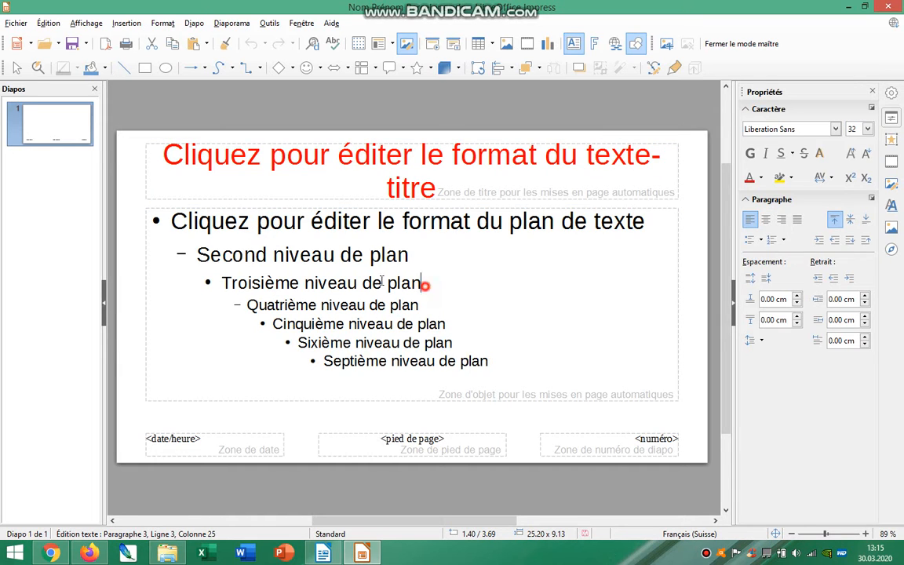
{"action": "left_click_drag", "start_coordinate": [422, 284], "coordinate": [300, 255]}
{"action": "left_click", "coordinate": [299, 256]}
{"action": "left_click_drag", "start_coordinate": [489, 361], "coordinate": [130, 201]}
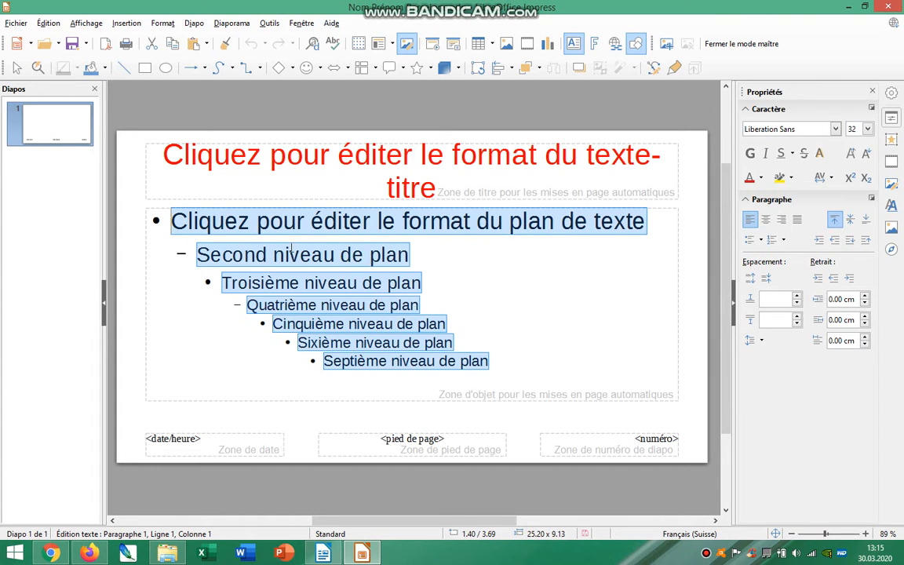
Step: Read the bullet customization instructions in point 6 of the enonce document and return to the presentation
{"action": "left_click", "coordinate": [309, 554]}
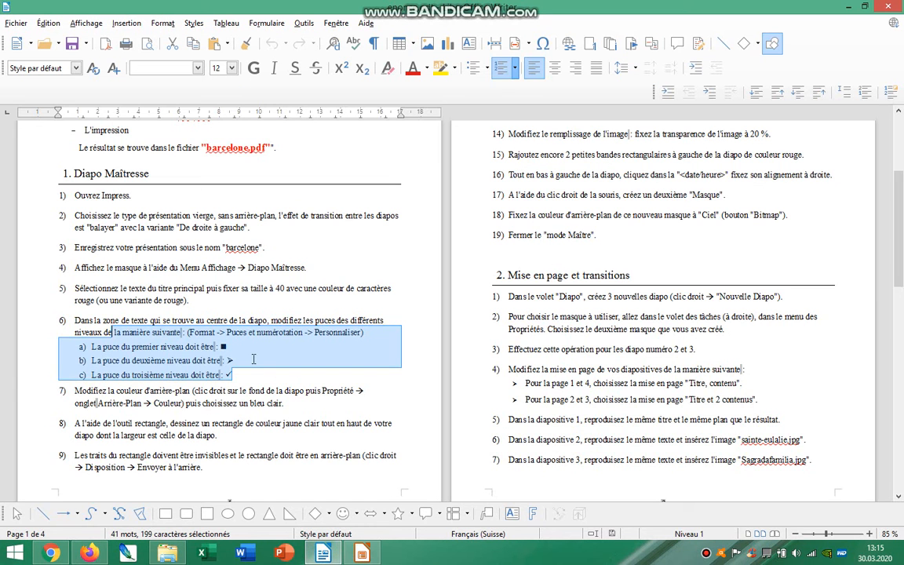
{"action": "left_click", "coordinate": [302, 334]}
{"action": "left_click_drag", "start_coordinate": [347, 334], "coordinate": [364, 335]}
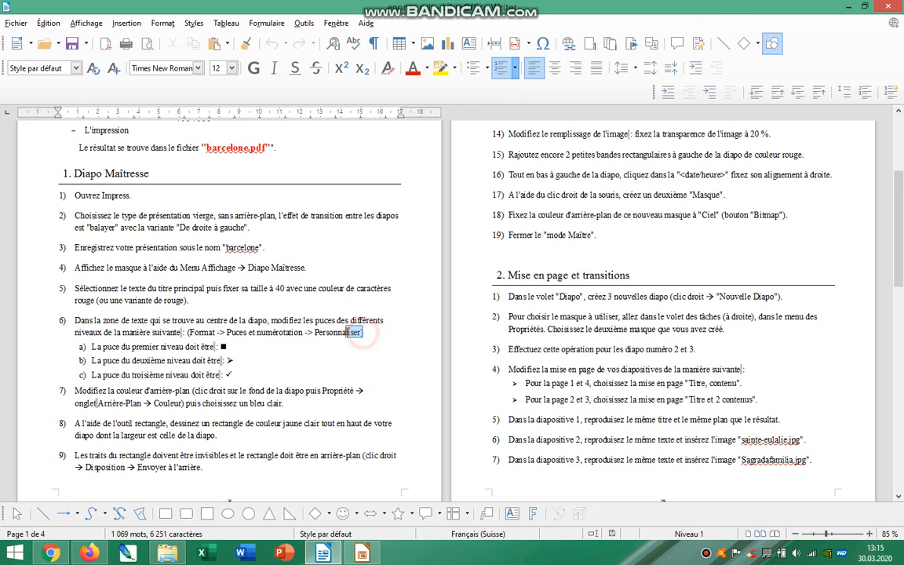
{"action": "left_click", "coordinate": [853, 7]}
Step: Open the custom bullet settings for level 1 and check the three required bullet symbols in the enonce document
{"action": "left_click", "coordinate": [162, 22]}
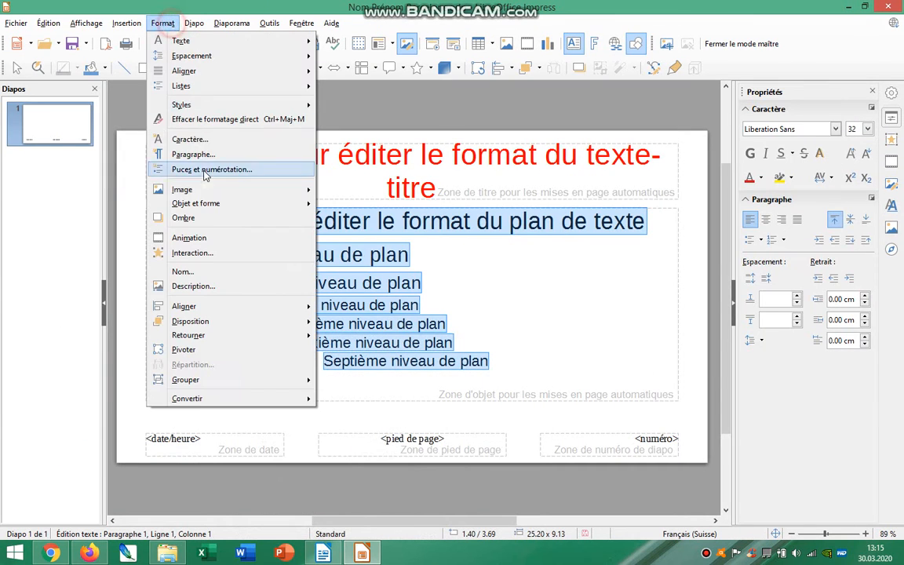
{"action": "left_click", "coordinate": [206, 170]}
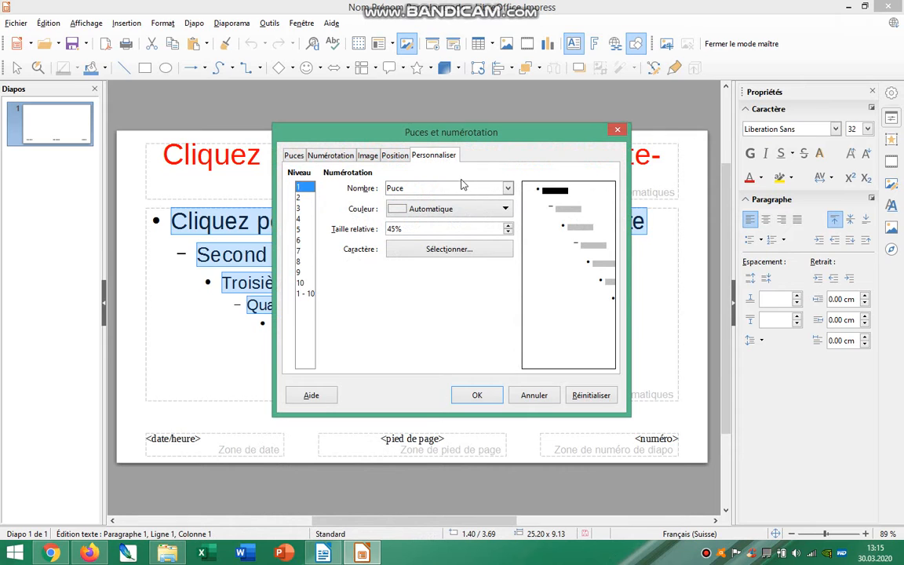
{"action": "left_click", "coordinate": [303, 187]}
{"action": "left_click", "coordinate": [324, 554]}
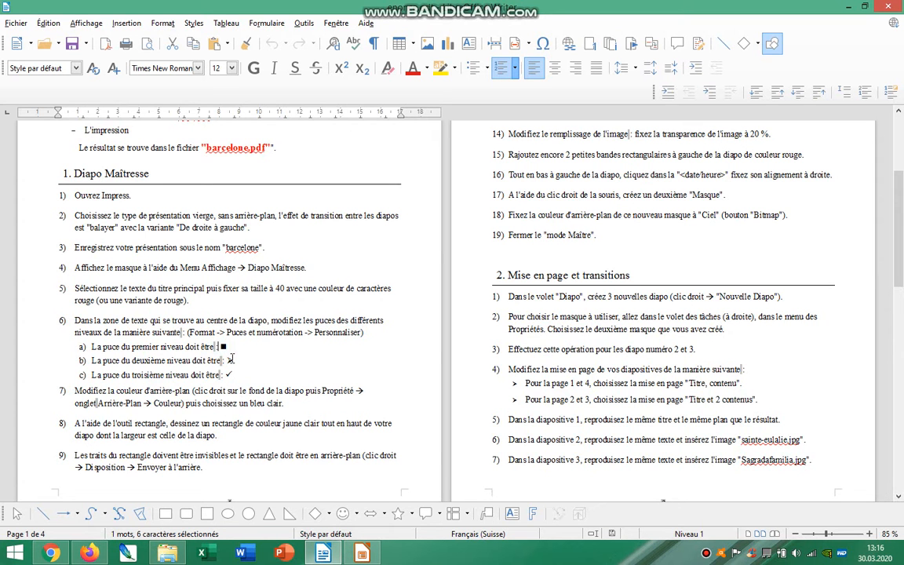
{"action": "left_click", "coordinate": [227, 360]}
{"action": "left_click", "coordinate": [230, 375]}
{"action": "key", "text": "alt+Tab"}
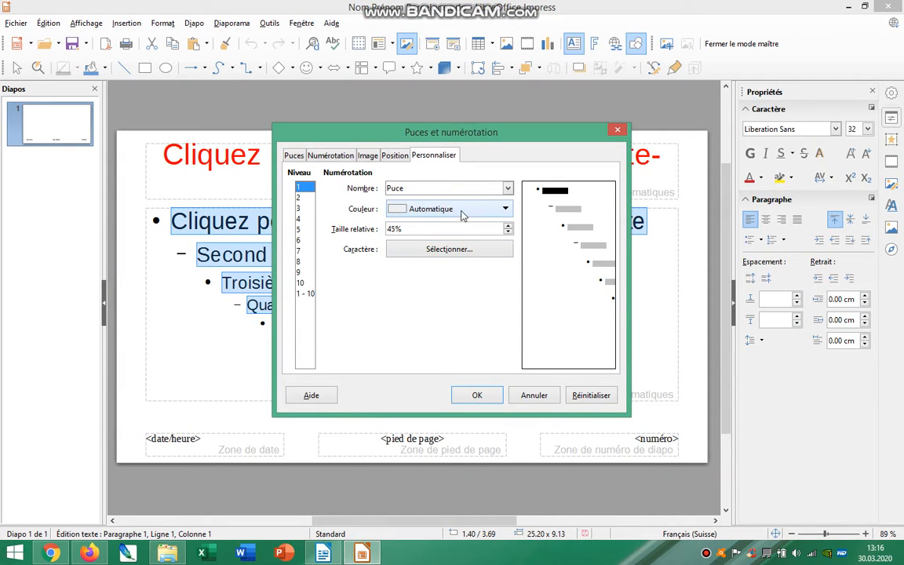
Step: Set the level 1 bullet to the solid black square (F06E) from the Wingdings font
{"action": "left_click", "coordinate": [445, 250]}
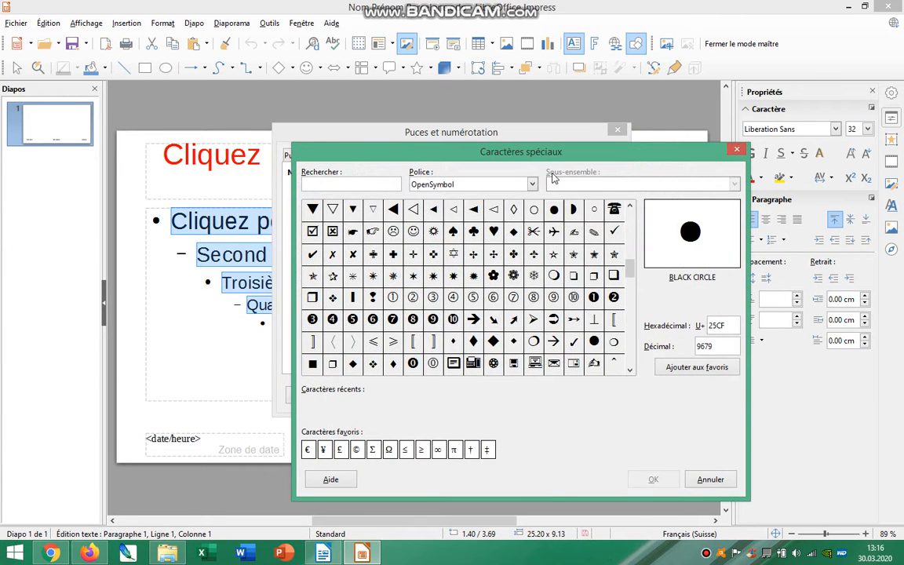
{"action": "left_click", "coordinate": [532, 186]}
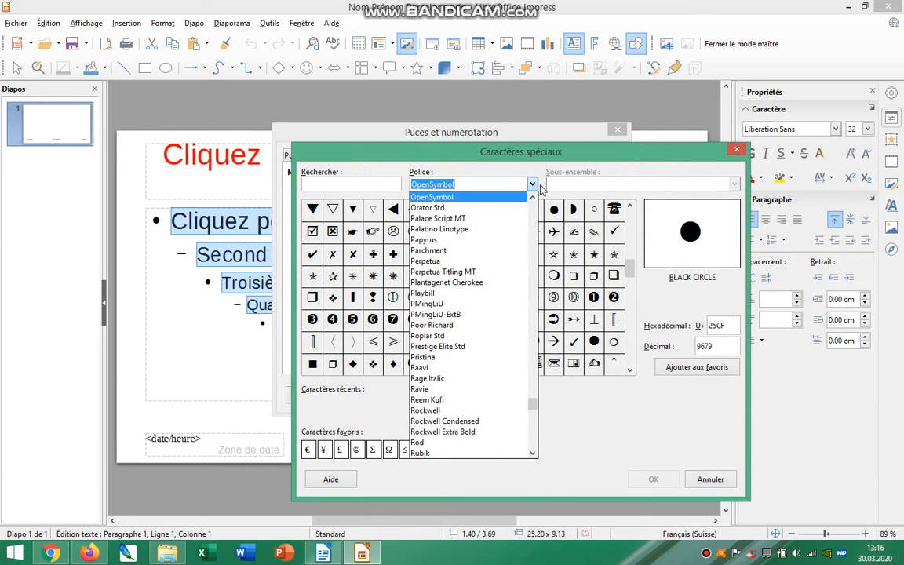
{"action": "type", "text": "Webdings"}
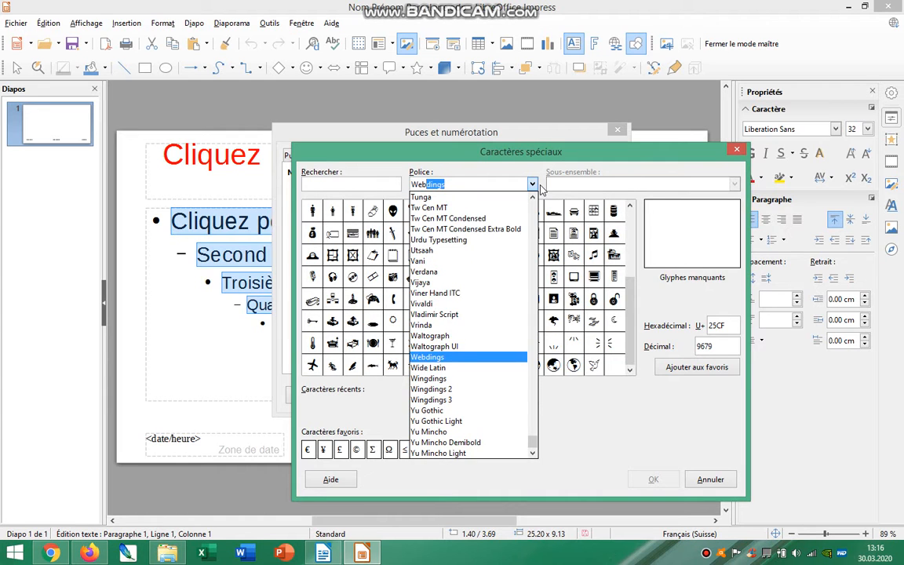
{"action": "left_click", "coordinate": [463, 357]}
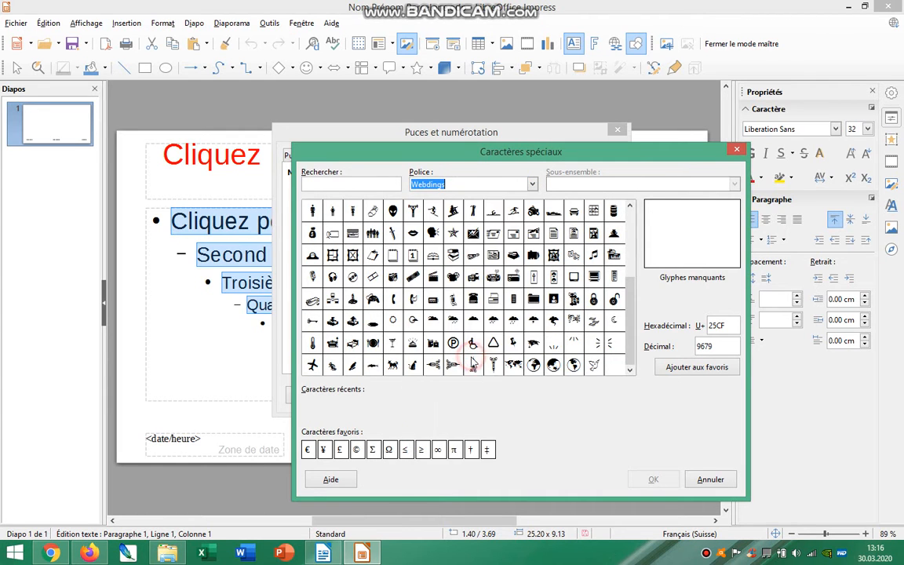
{"action": "left_click", "coordinate": [531, 184]}
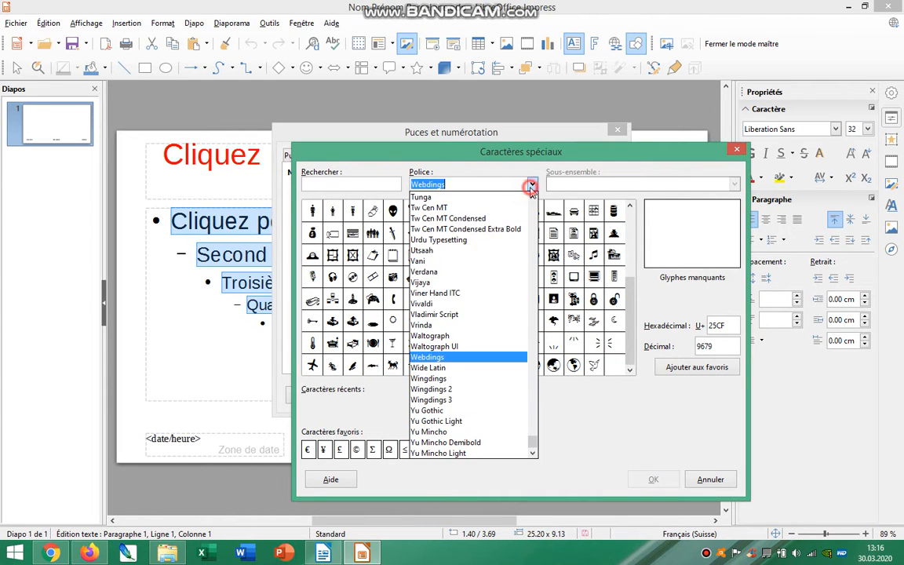
{"action": "left_click", "coordinate": [453, 379]}
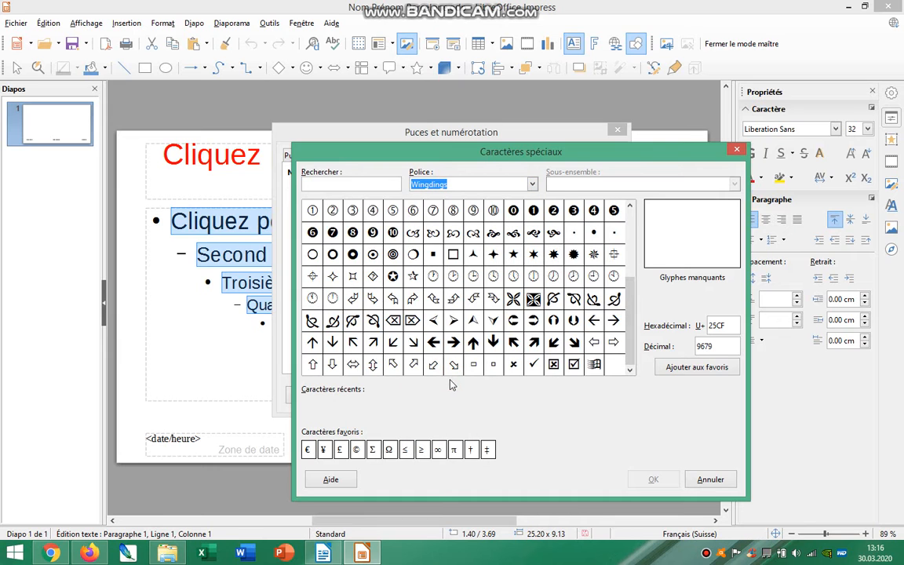
{"action": "scroll", "coordinate": [564, 259], "scroll_direction": "up", "scroll_amount": 4}
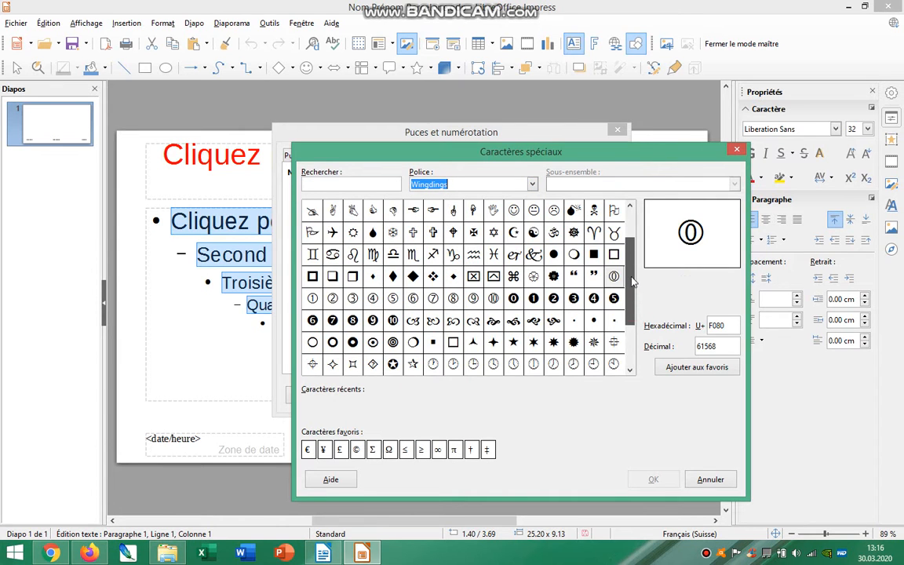
{"action": "left_click", "coordinate": [593, 254]}
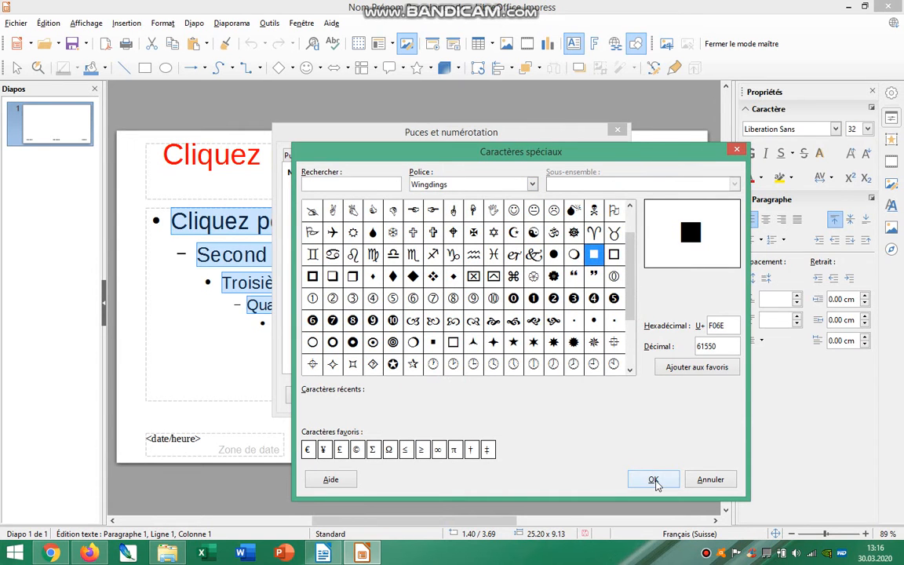
{"action": "left_click", "coordinate": [653, 480]}
Step: Set the level 2 bullet to the right-pointing arrowhead (F0D8) from the Wingdings font
{"action": "left_click", "coordinate": [298, 197]}
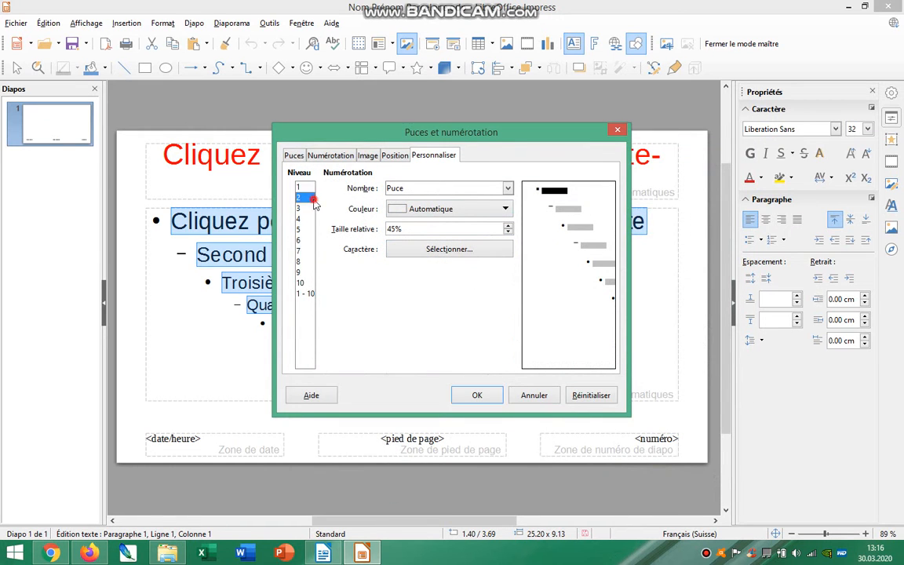
{"action": "left_click", "coordinate": [491, 249]}
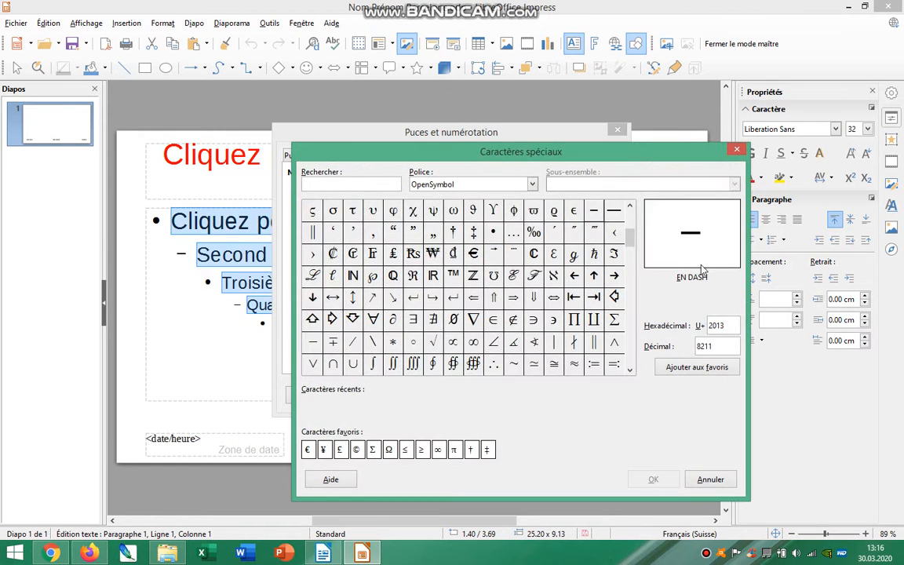
{"action": "left_click", "coordinate": [474, 184]}
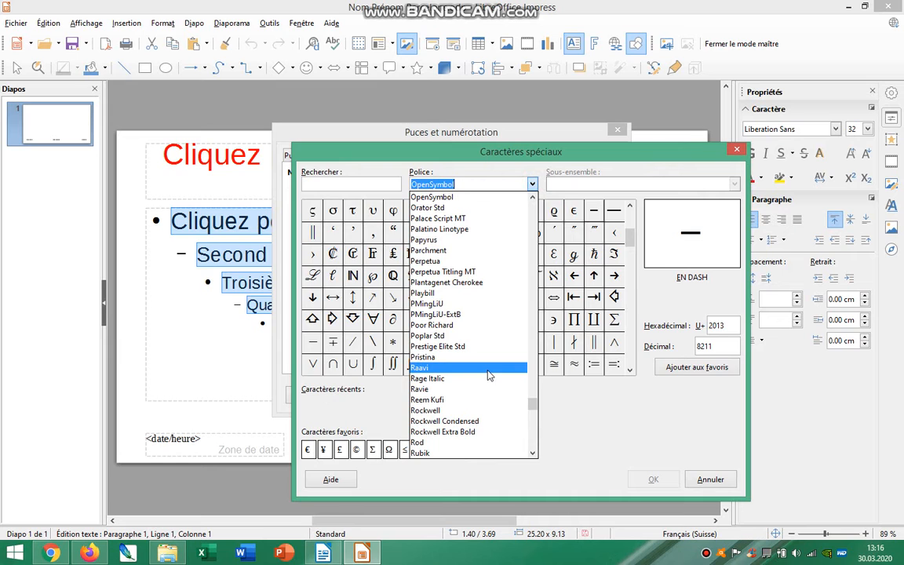
{"action": "type", "text": "Webdings"}
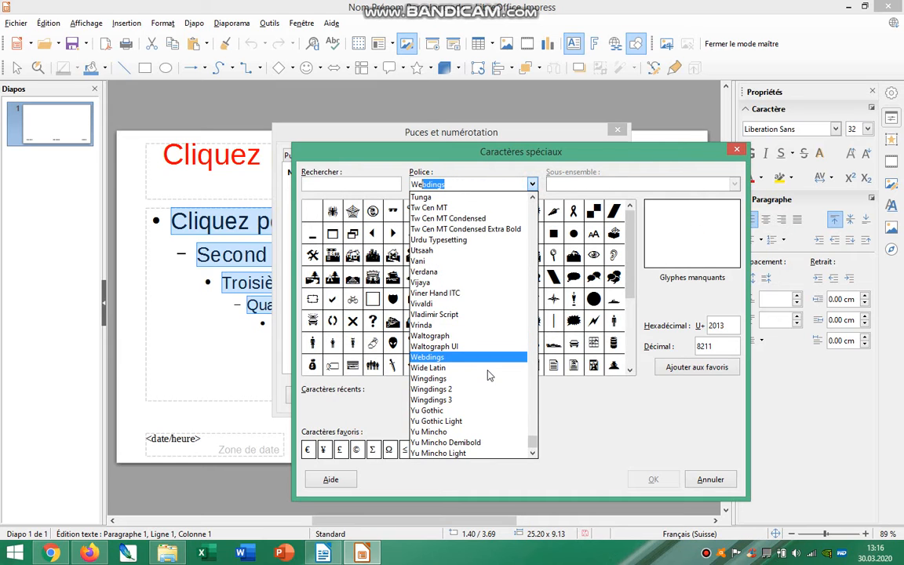
{"action": "key", "text": "Down"}
{"action": "key", "text": "Down"}
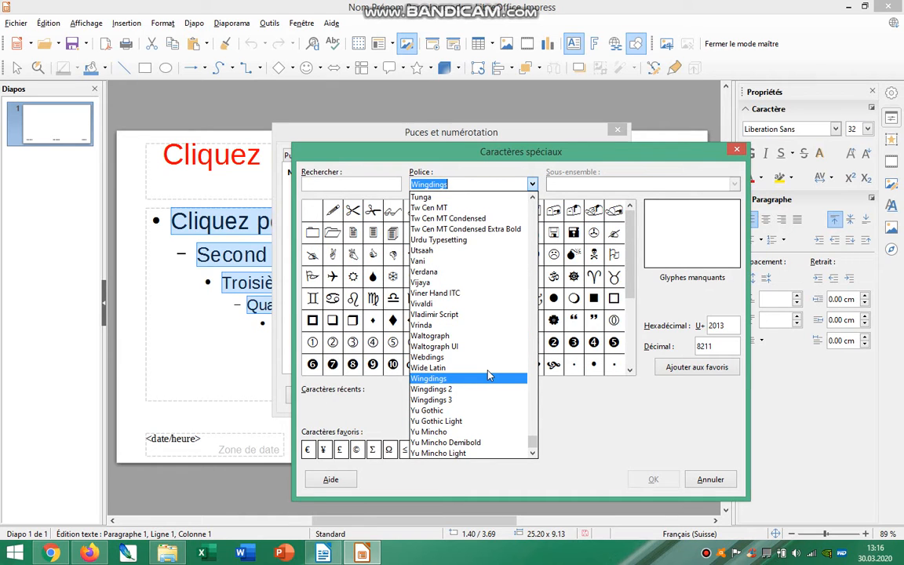
{"action": "left_click", "coordinate": [487, 378]}
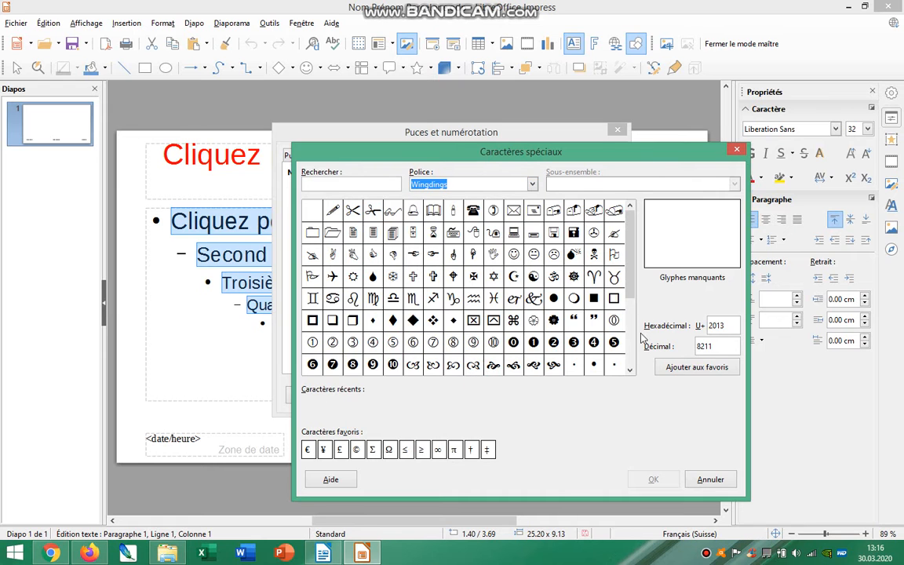
{"action": "left_click", "coordinate": [629, 368]}
{"action": "left_click", "coordinate": [630, 370]}
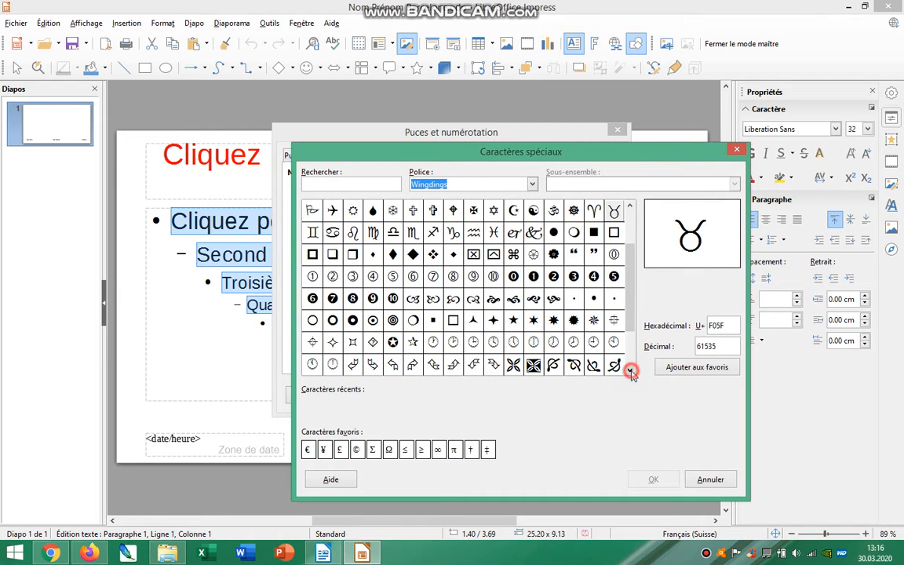
{"action": "left_click", "coordinate": [630, 370]}
{"action": "left_click", "coordinate": [629, 370]}
{"action": "left_click", "coordinate": [630, 370]}
{"action": "left_click", "coordinate": [454, 320]}
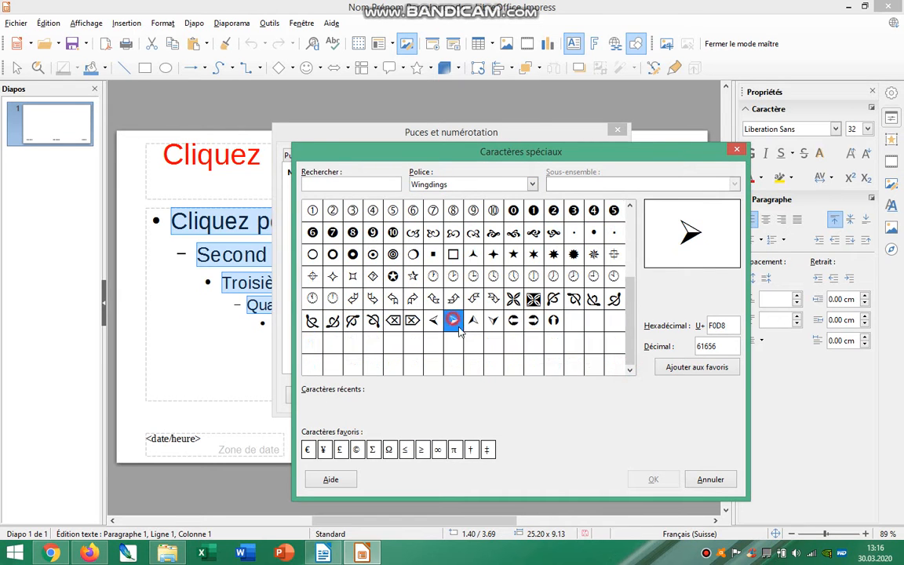
{"action": "left_click", "coordinate": [666, 487]}
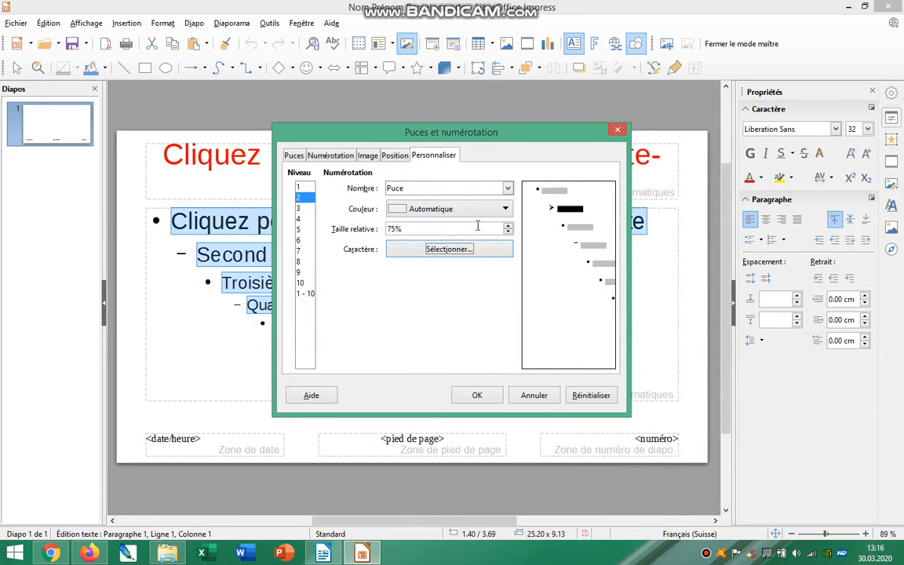
Step: Set the level 3 bullet to the Wingdings check mark (F0FC) and apply the bullet changes to the outline text
{"action": "left_click", "coordinate": [482, 251]}
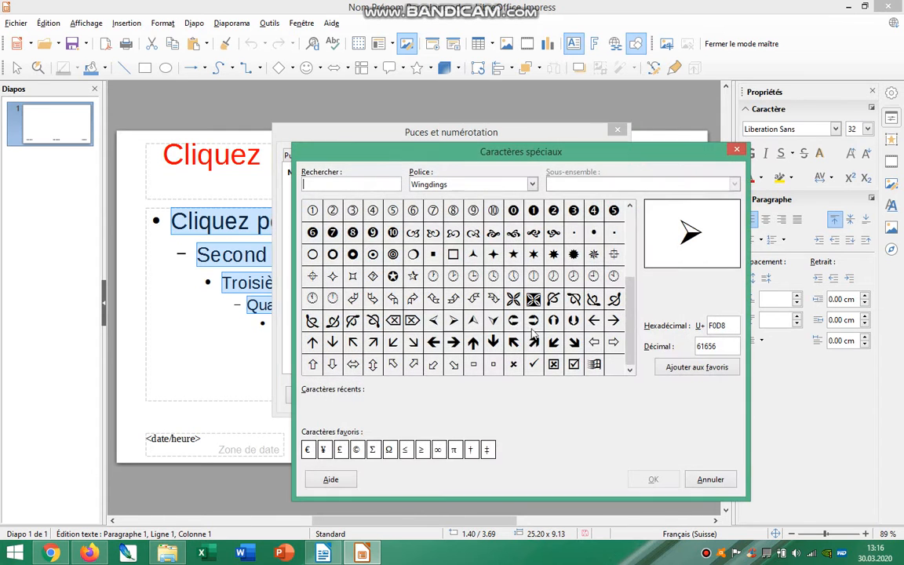
{"action": "left_click", "coordinate": [710, 478]}
{"action": "left_click", "coordinate": [446, 246]}
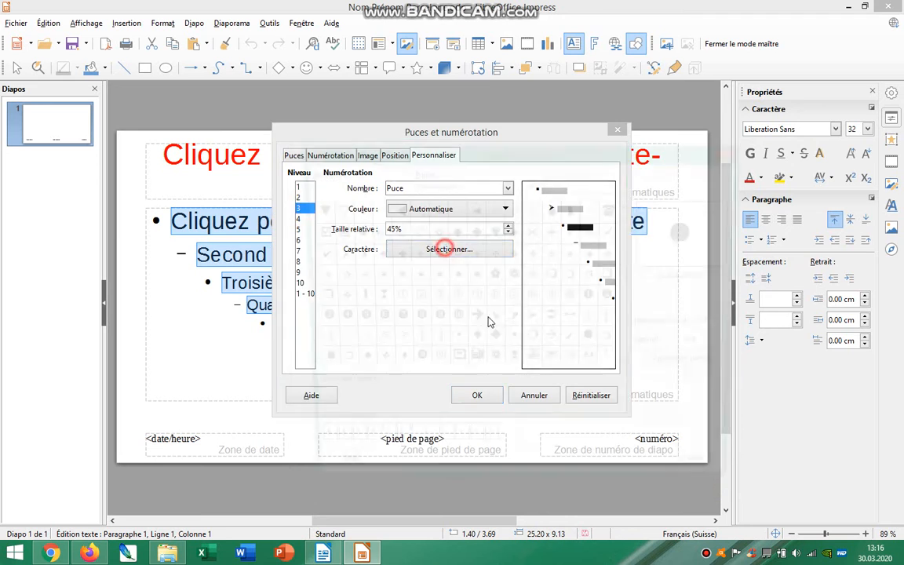
{"action": "scroll", "coordinate": [571, 328], "scroll_direction": "down", "scroll_amount": 1}
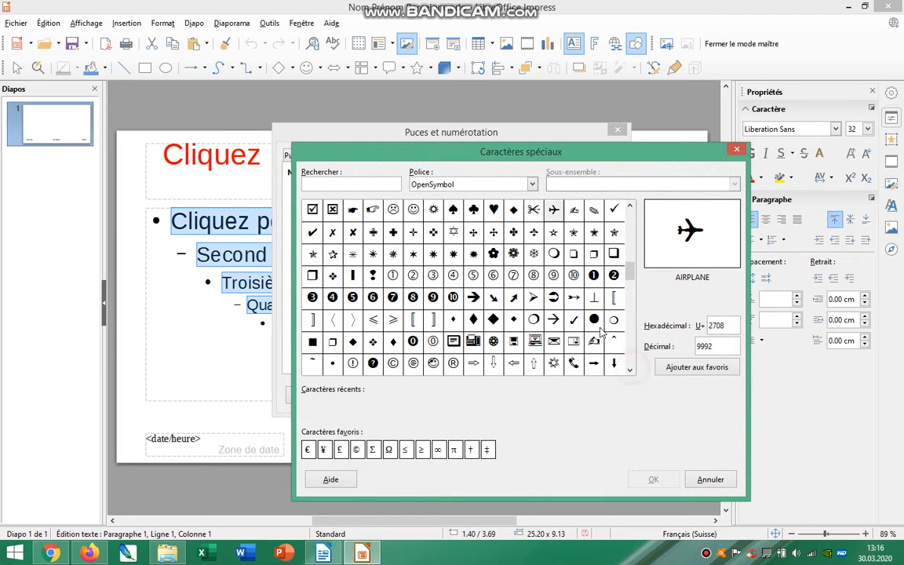
{"action": "left_click", "coordinate": [531, 184]}
{"action": "type", "text": "Wingdings"}
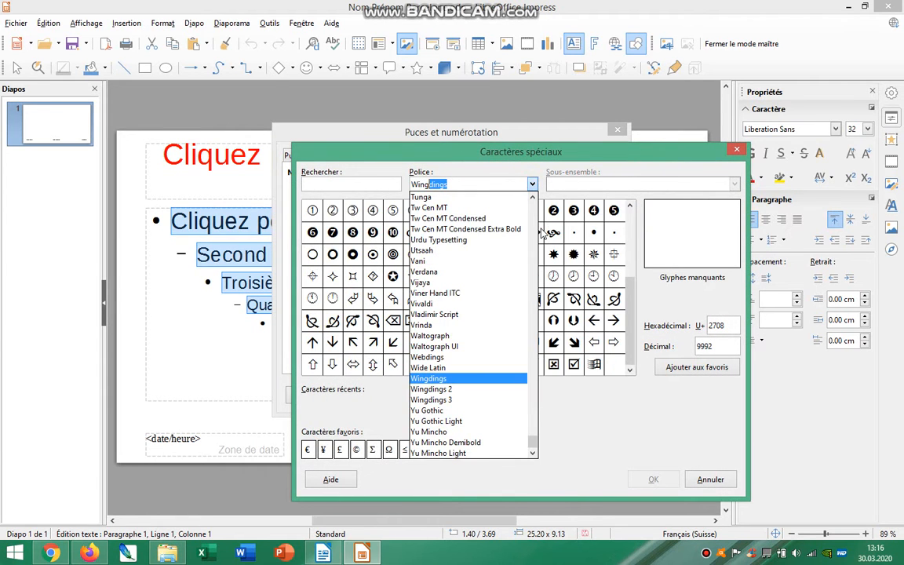
{"action": "left_click", "coordinate": [436, 379]}
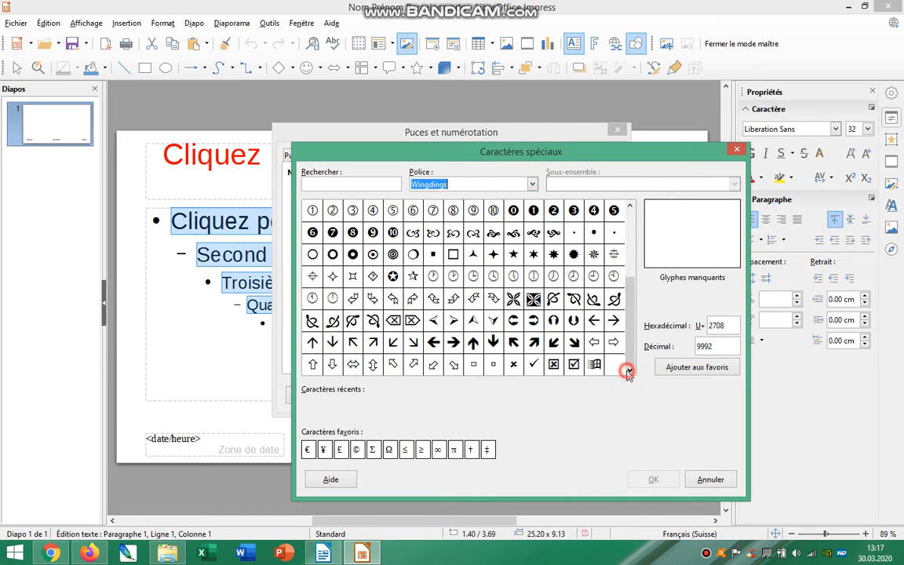
{"action": "left_click", "coordinate": [534, 364]}
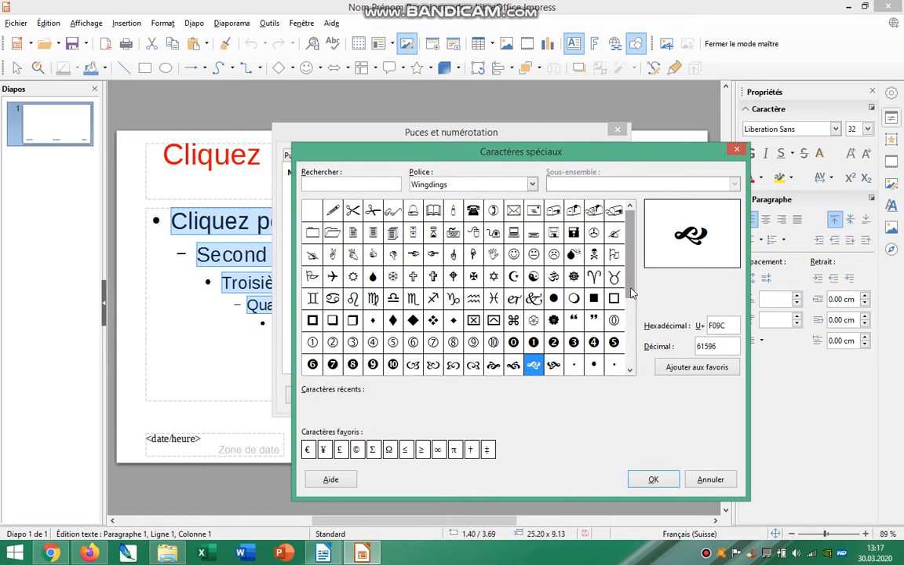
{"action": "scroll", "coordinate": [562, 290], "scroll_direction": "down", "scroll_amount": 3}
{"action": "left_click", "coordinate": [533, 364]}
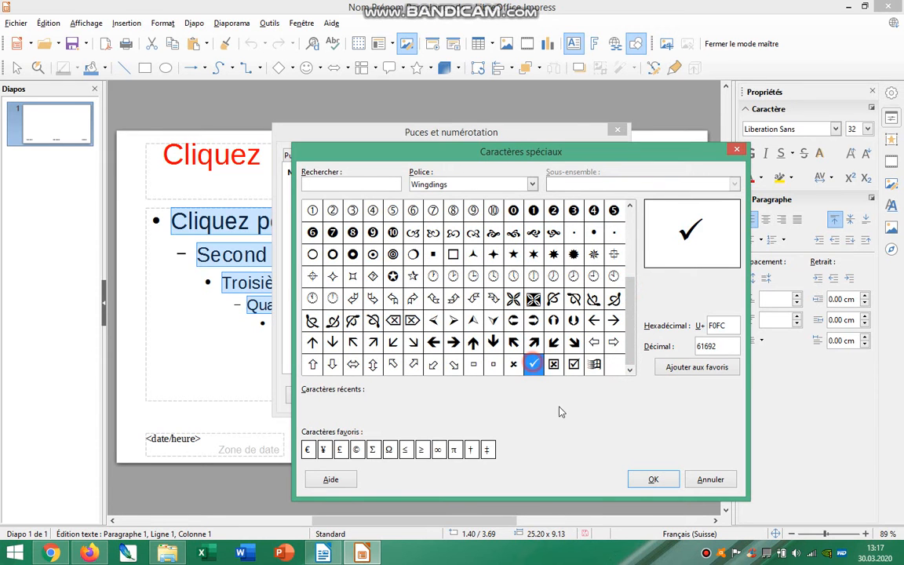
{"action": "left_click", "coordinate": [648, 478]}
{"action": "left_click", "coordinate": [477, 395]}
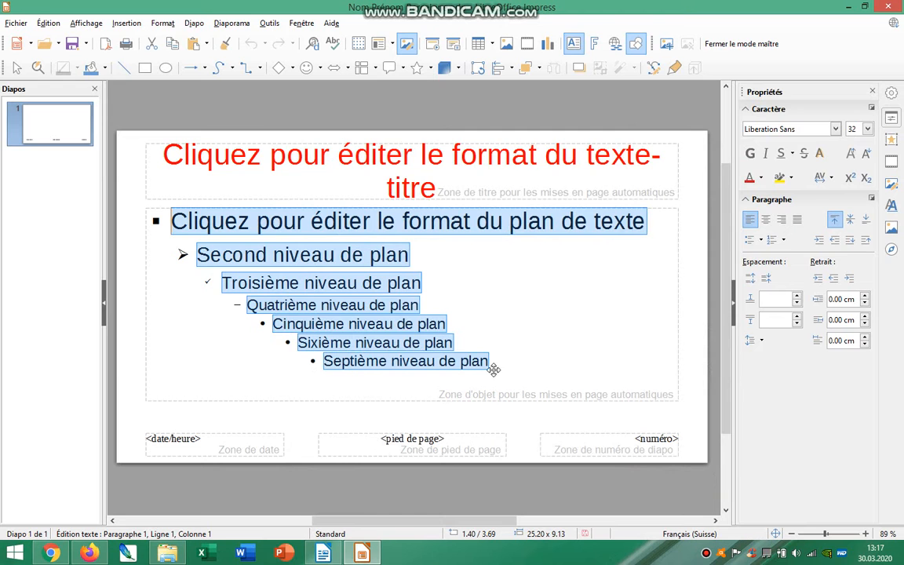
Step: Read the background colour and yellow rectangle instructions in points 7 and 8 of the enonce document, and return to Impress
{"action": "left_click", "coordinate": [373, 554]}
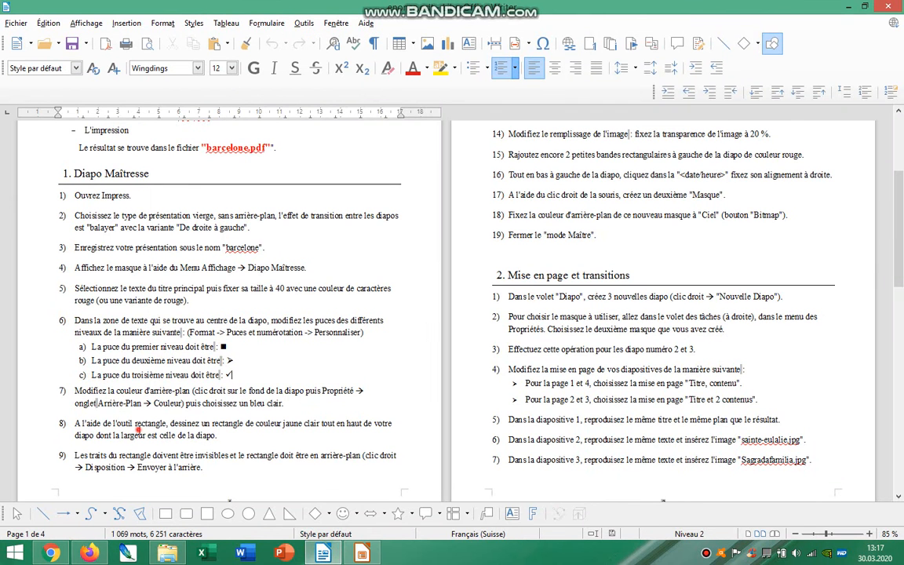
{"action": "left_click_drag", "start_coordinate": [137, 434], "coordinate": [218, 435]}
{"action": "left_click_drag", "start_coordinate": [329, 424], "coordinate": [149, 426]}
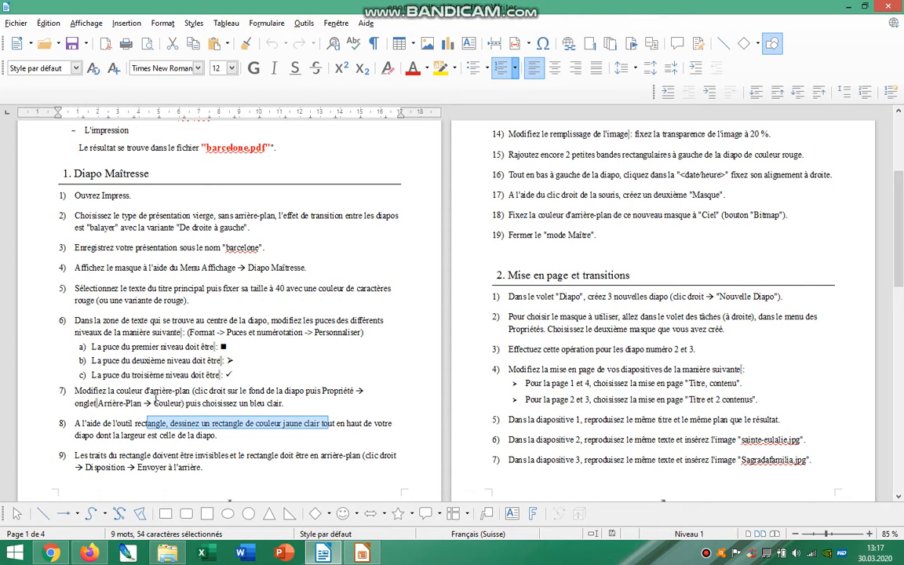
{"action": "left_click_drag", "start_coordinate": [155, 395], "coordinate": [248, 403]}
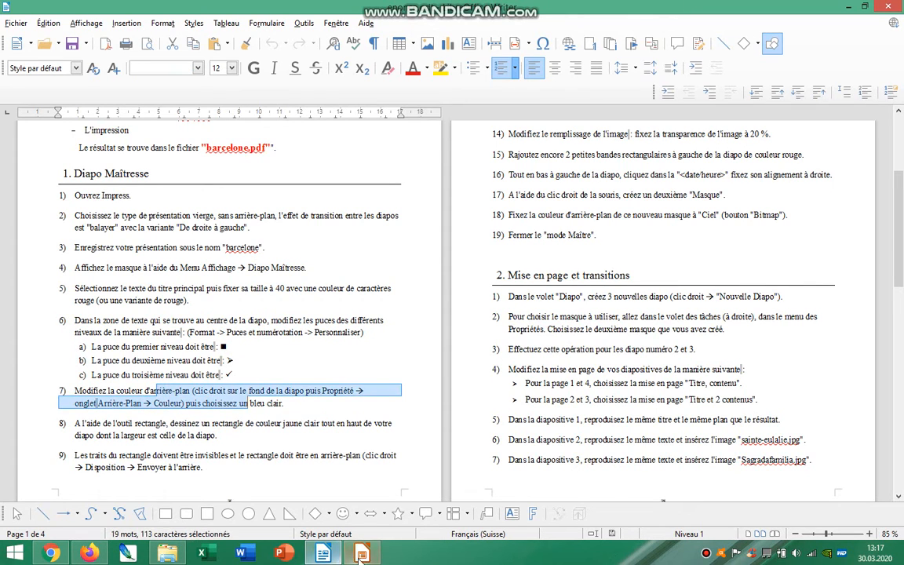
{"action": "left_click", "coordinate": [361, 554]}
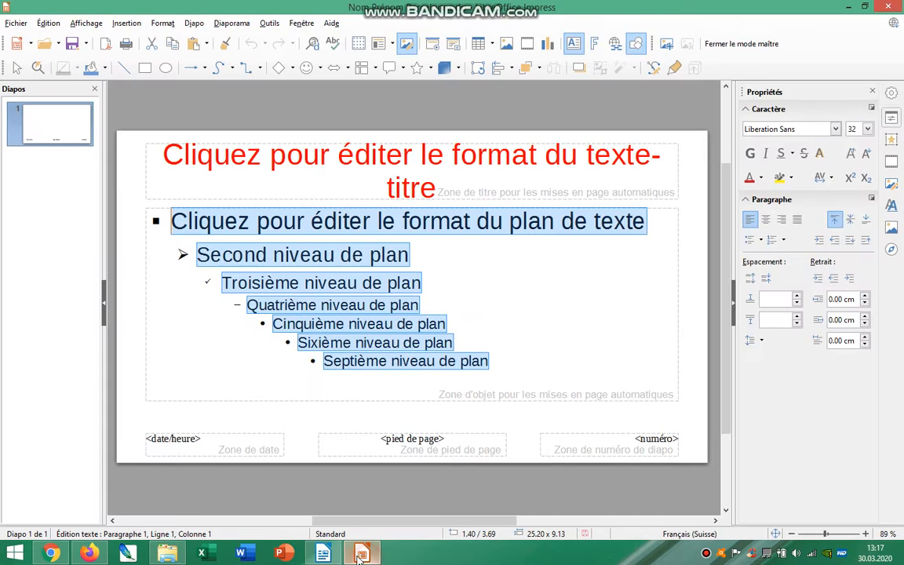
Step: Open the master slide's background properties and switch the fill type to a solid colour (Couleur)
{"action": "left_click", "coordinate": [132, 335]}
{"action": "right_click", "coordinate": [131, 170]}
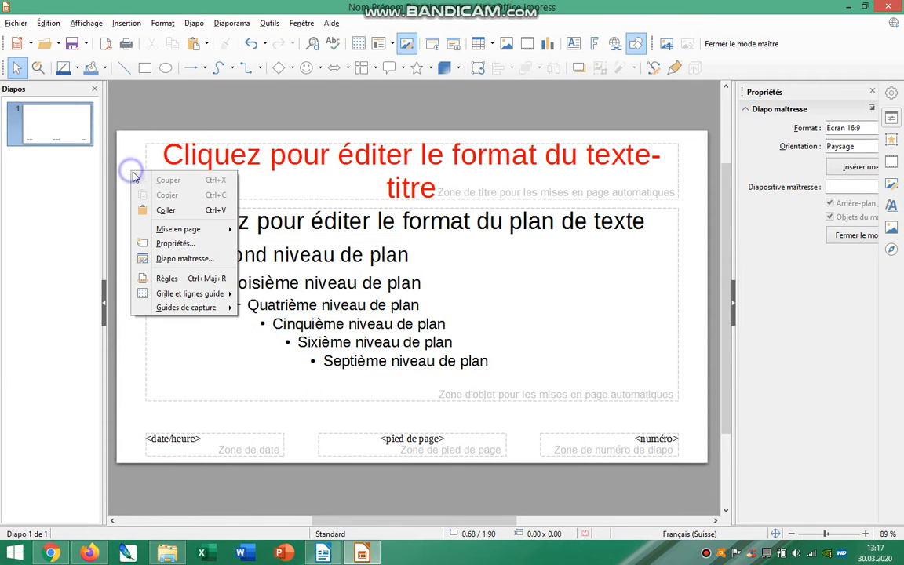
{"action": "left_click", "coordinate": [175, 243]}
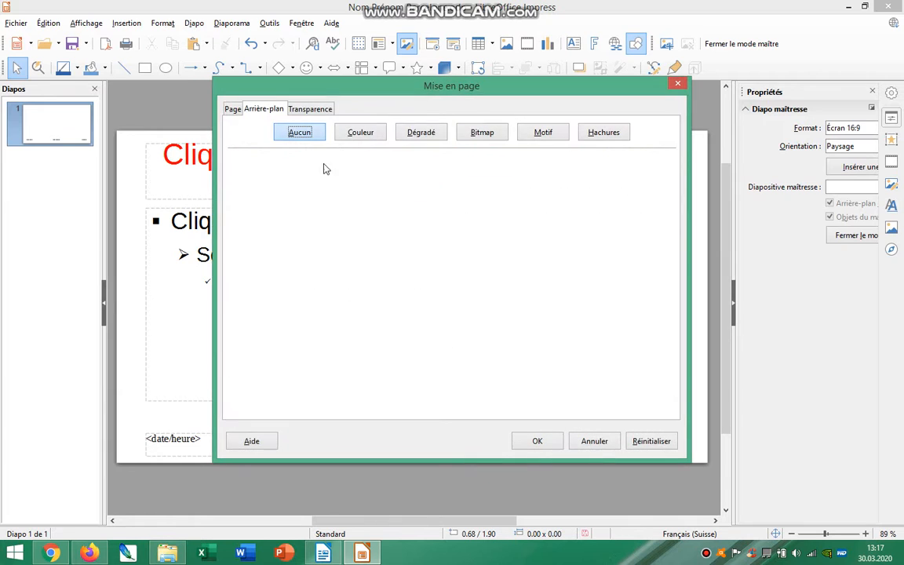
{"action": "left_click", "coordinate": [365, 132]}
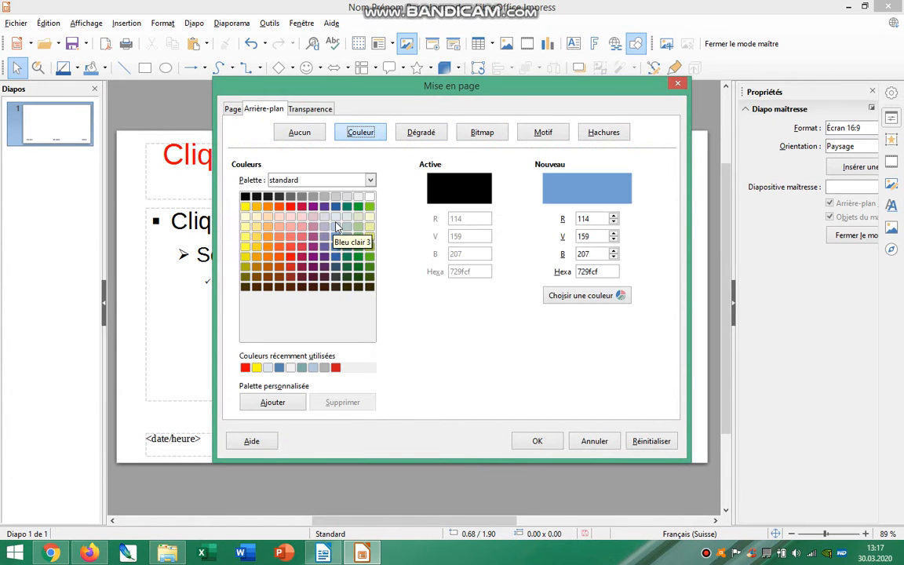